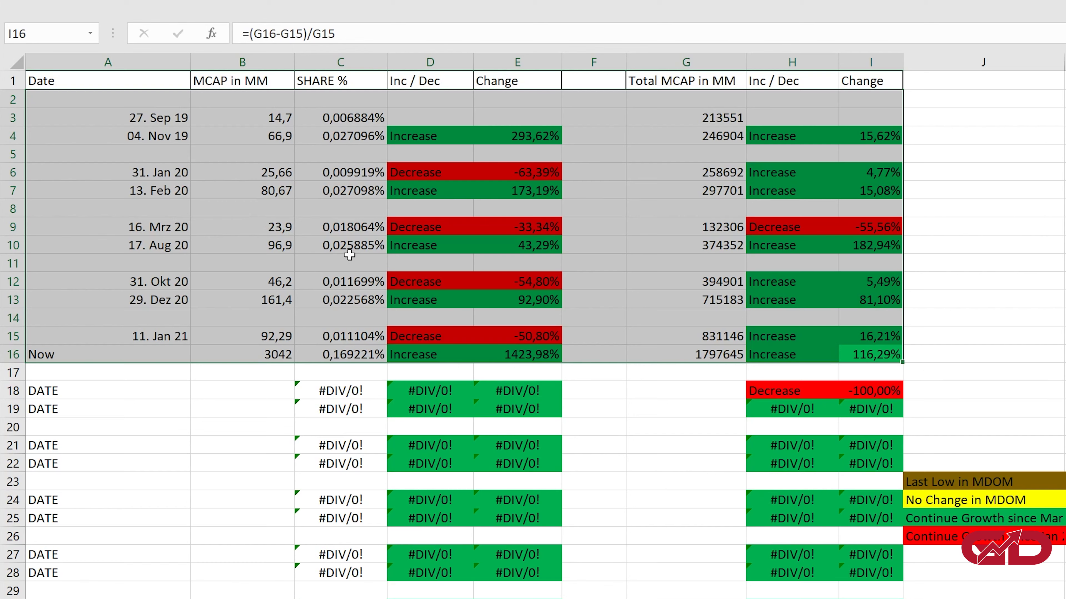
Step: Examine the 27. Sep 19 row, checking its date, MCAP in MM, SHARE % formula and Total MCAP in MM
left_click(136, 118)
left_click_drag(134, 115, 143, 335)
left_click(146, 118)
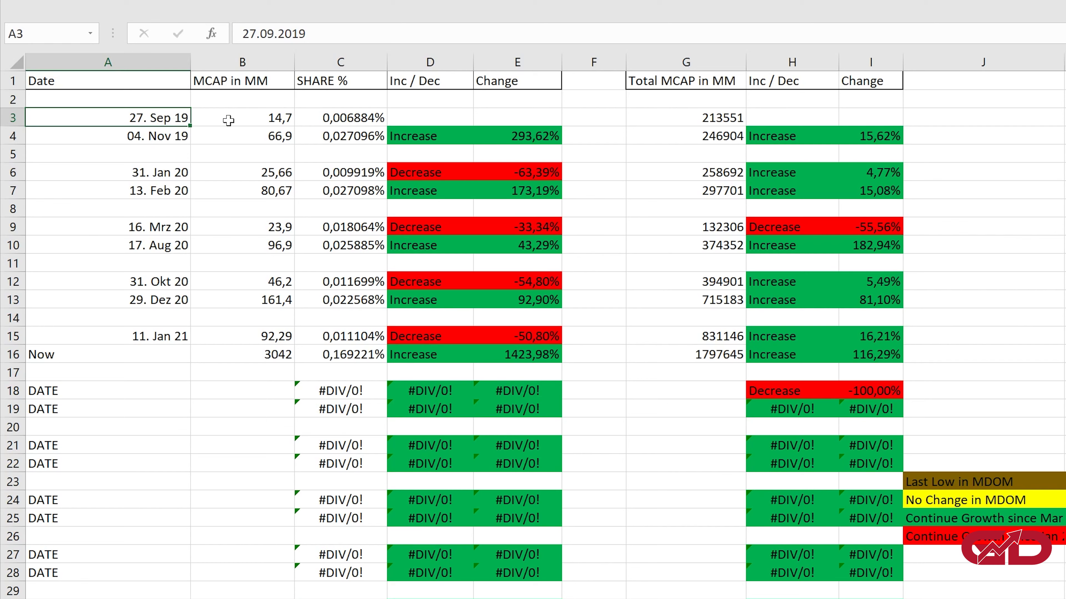
left_click(238, 117)
left_click(228, 79)
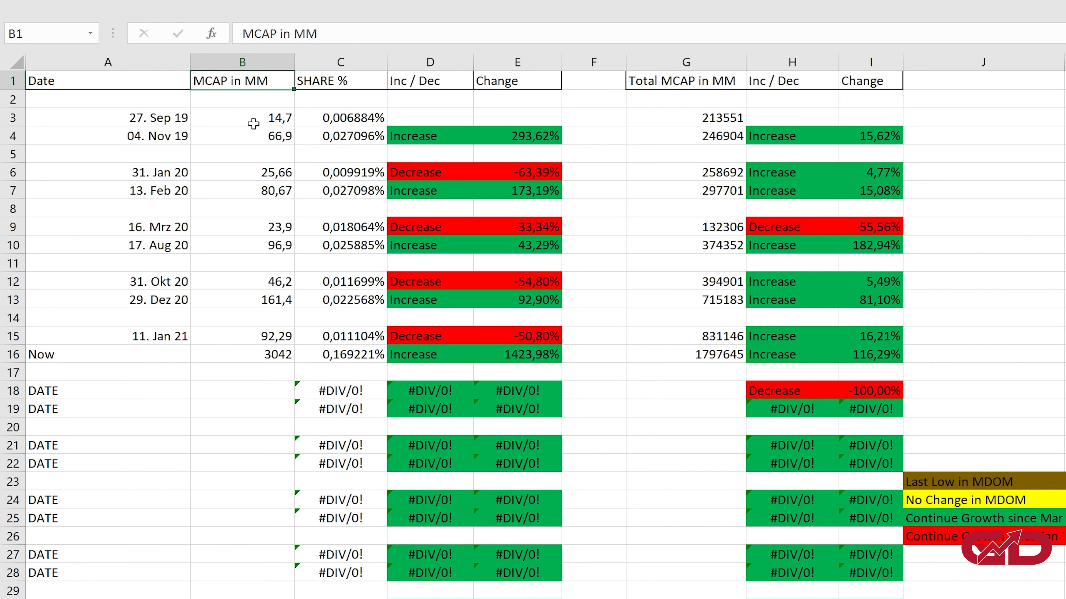
left_click(250, 118)
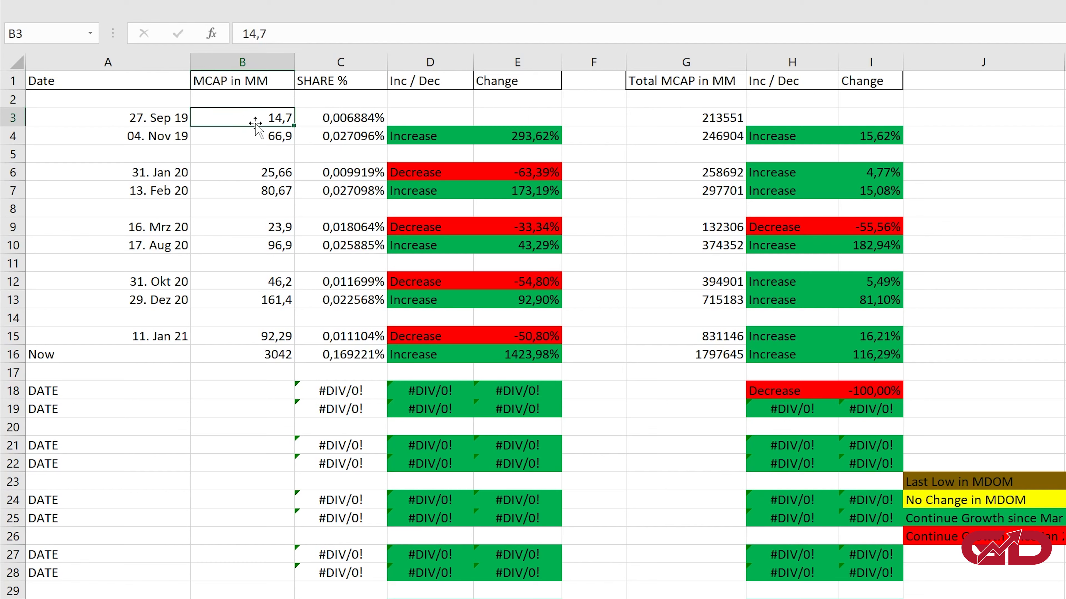
left_click(352, 130)
left_click(354, 119)
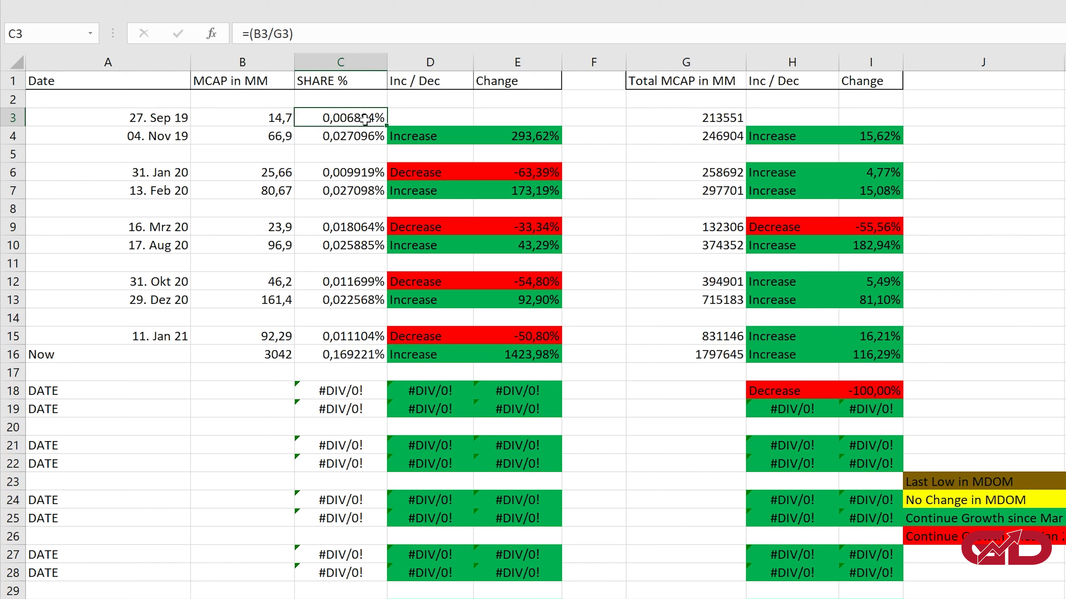
left_click(705, 86)
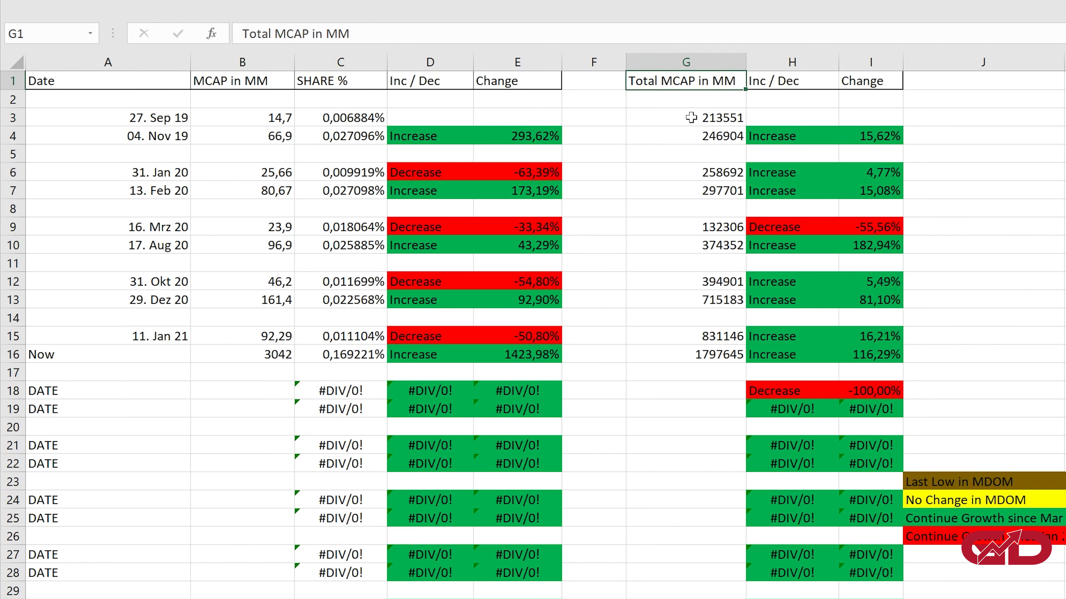
left_click(687, 110)
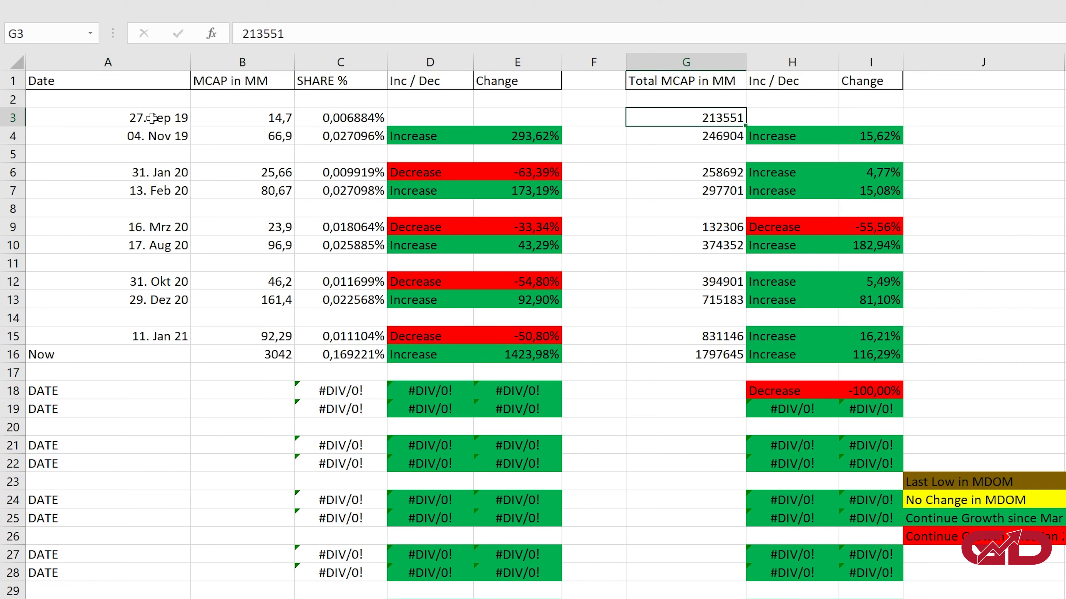
Step: Inspect the 04. Nov 19 row's market cap and SHARE %, comparing the share with the previous date through the Inc / Dec and Change cells
left_click(152, 137)
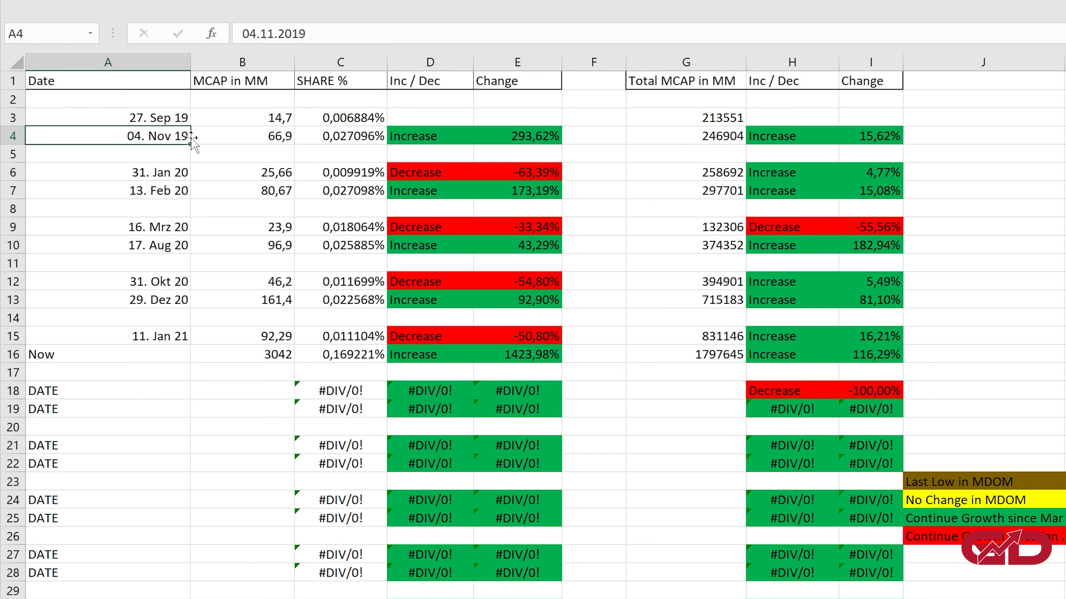
left_click(255, 136)
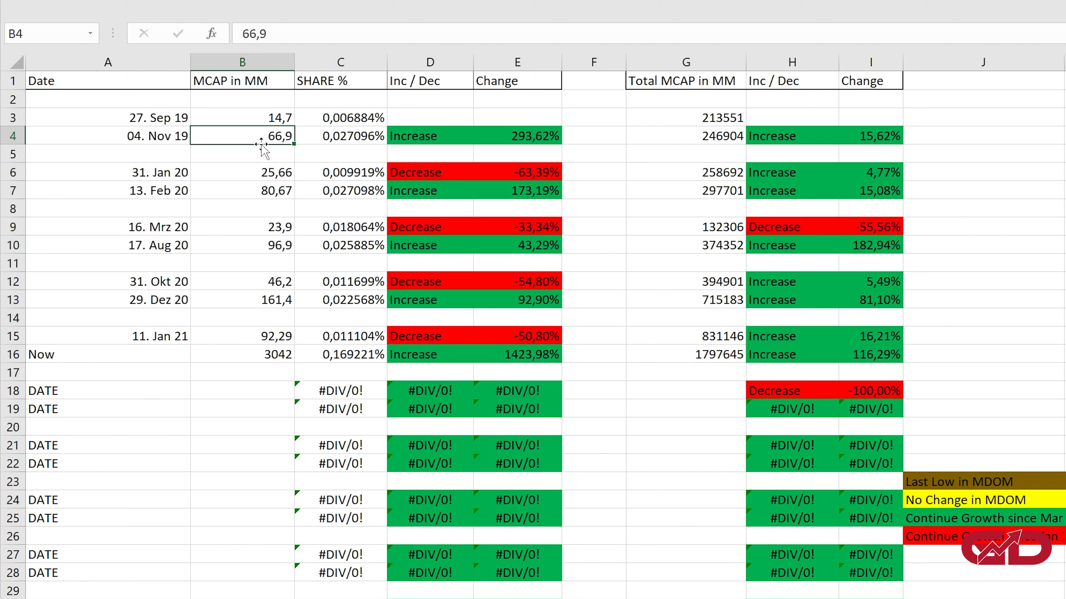
left_click(339, 135)
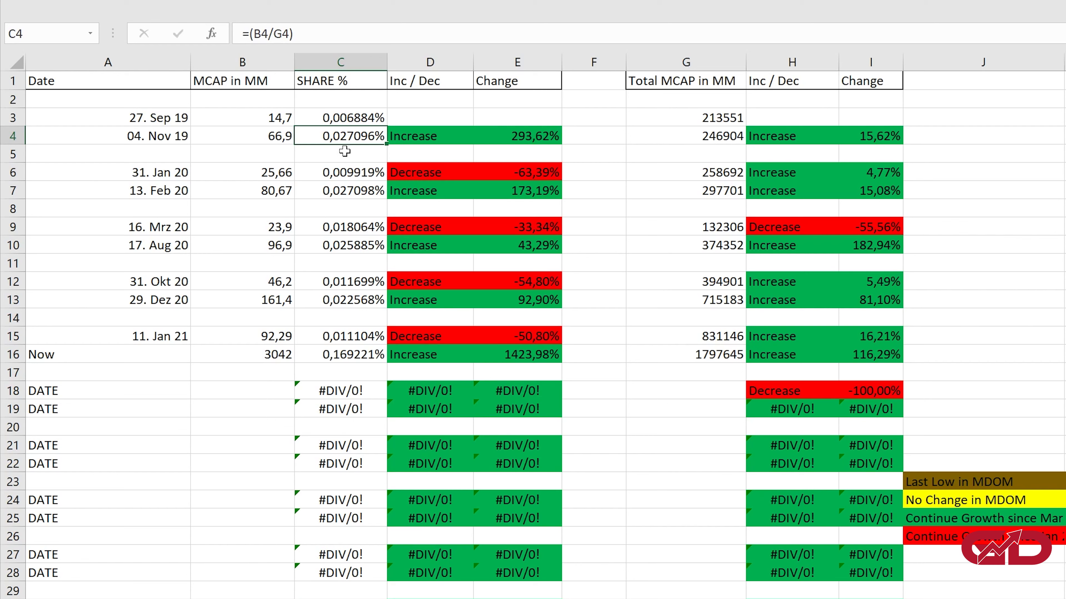
left_click(346, 116)
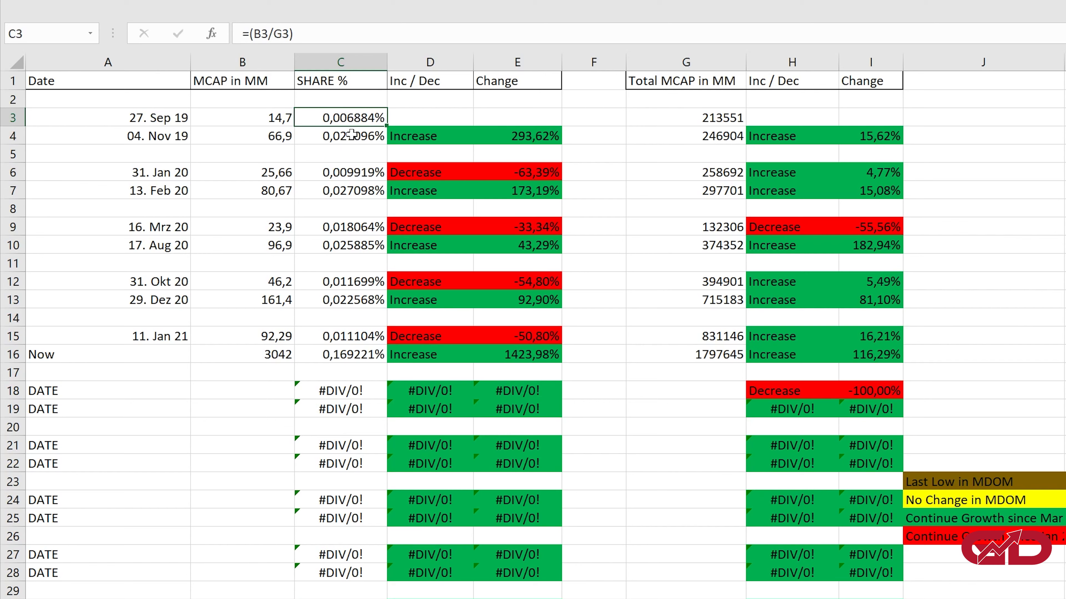
left_click(341, 135)
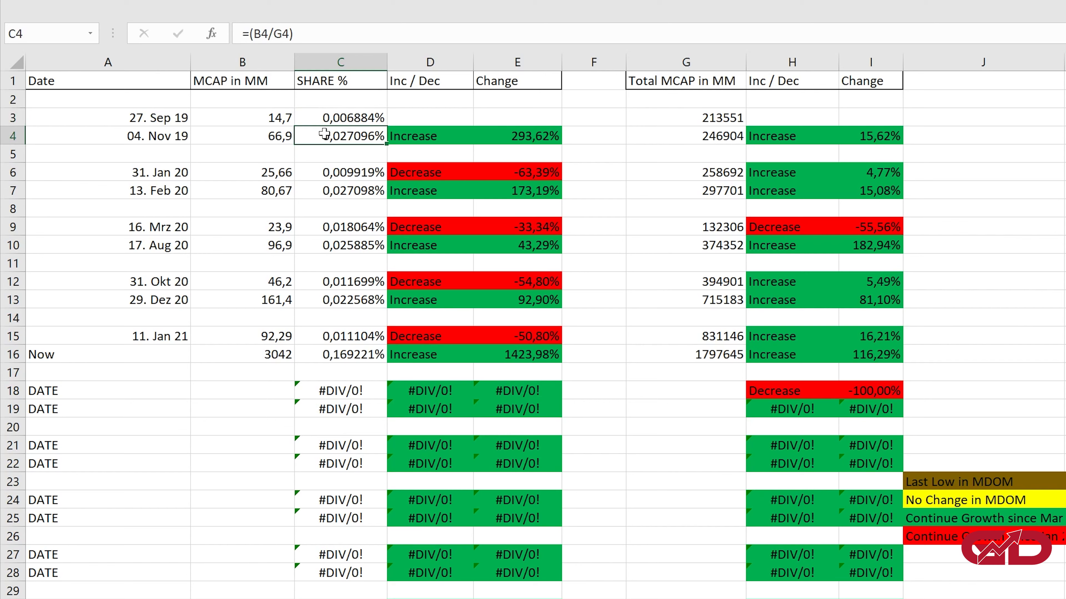
left_click(427, 136)
left_click(520, 129)
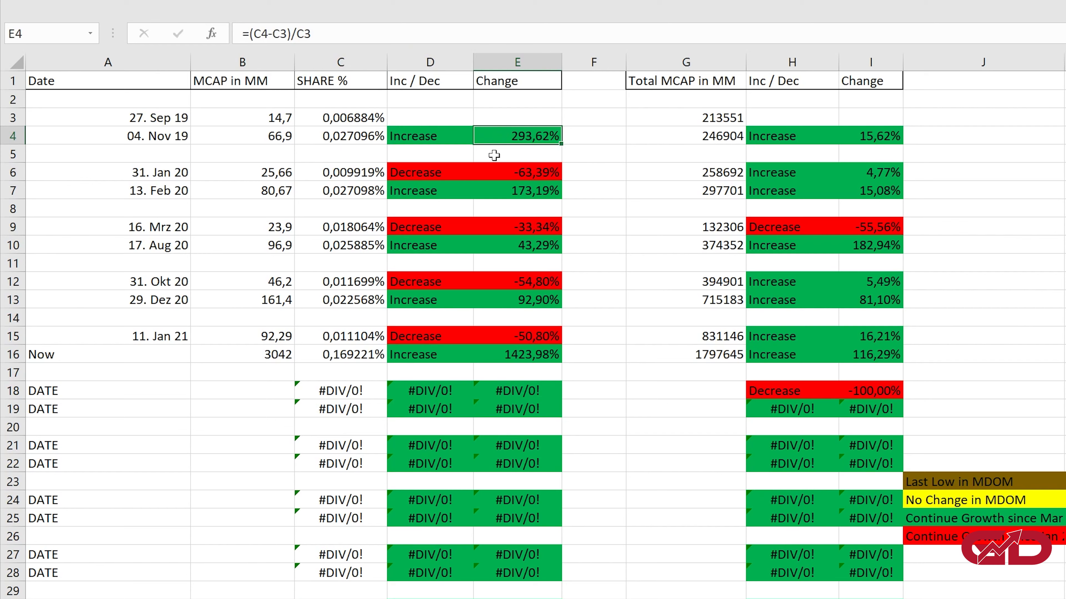
Step: Compare Total MCAP in MM for the first two dates and inspect the matching Inc / Dec and Change formulas
left_click_drag(668, 119, 869, 135)
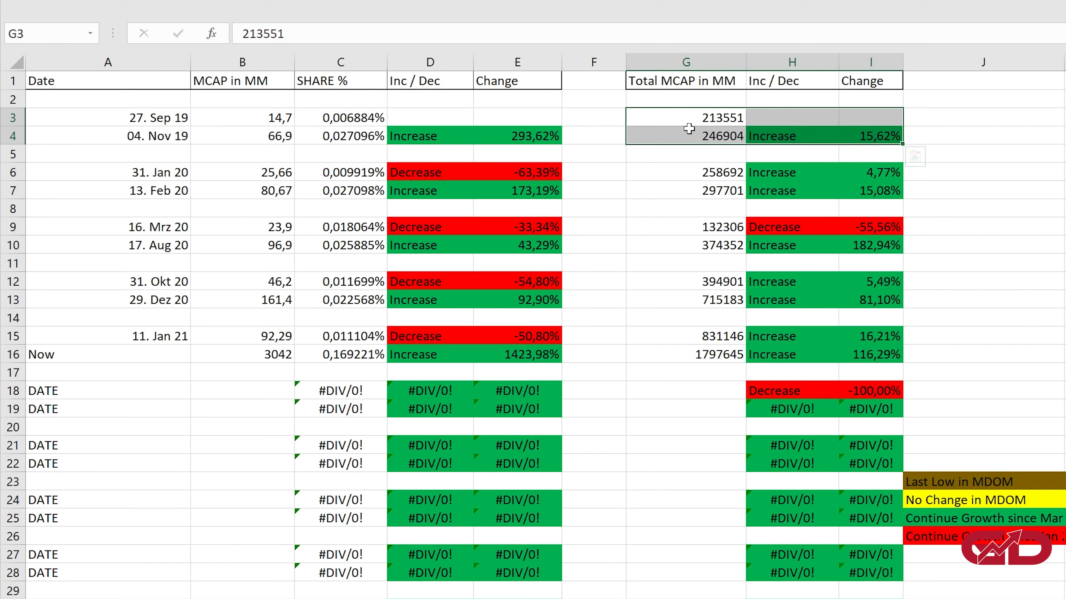
left_click(677, 118)
left_click(690, 136)
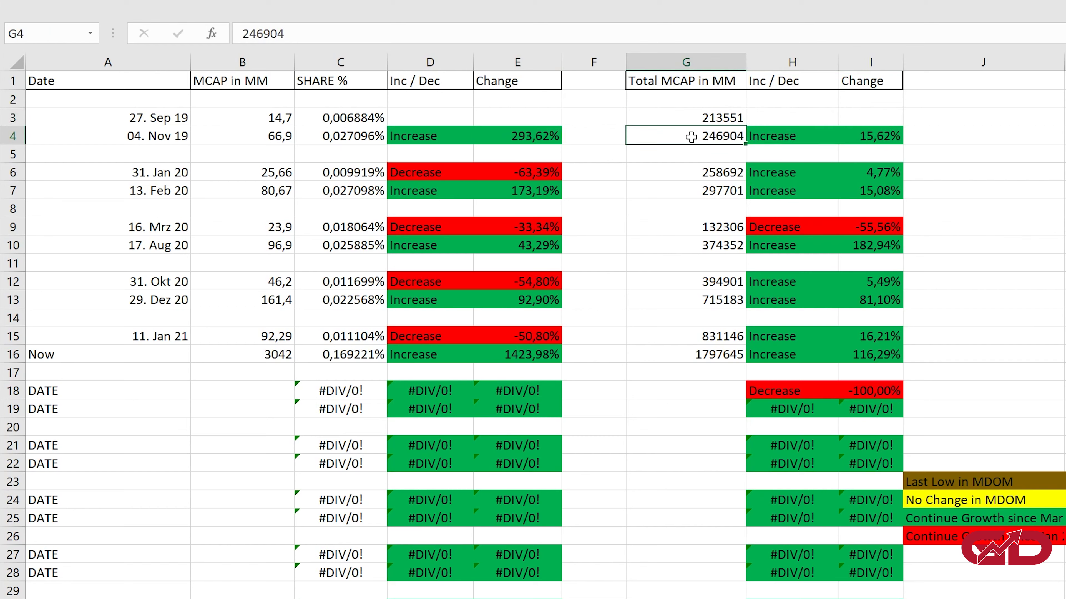
left_click(797, 139)
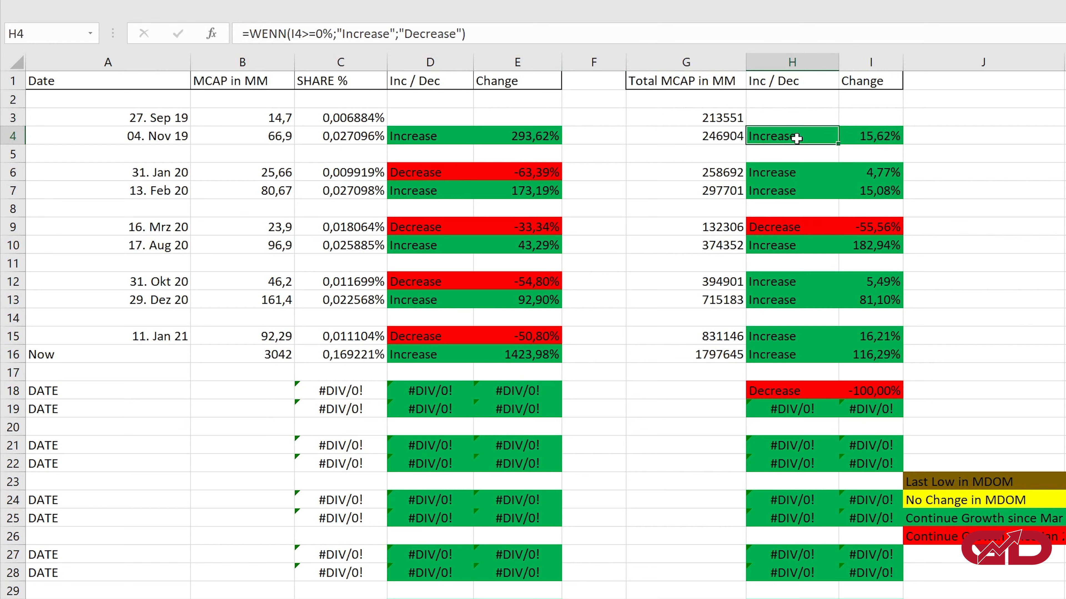
left_click(887, 138)
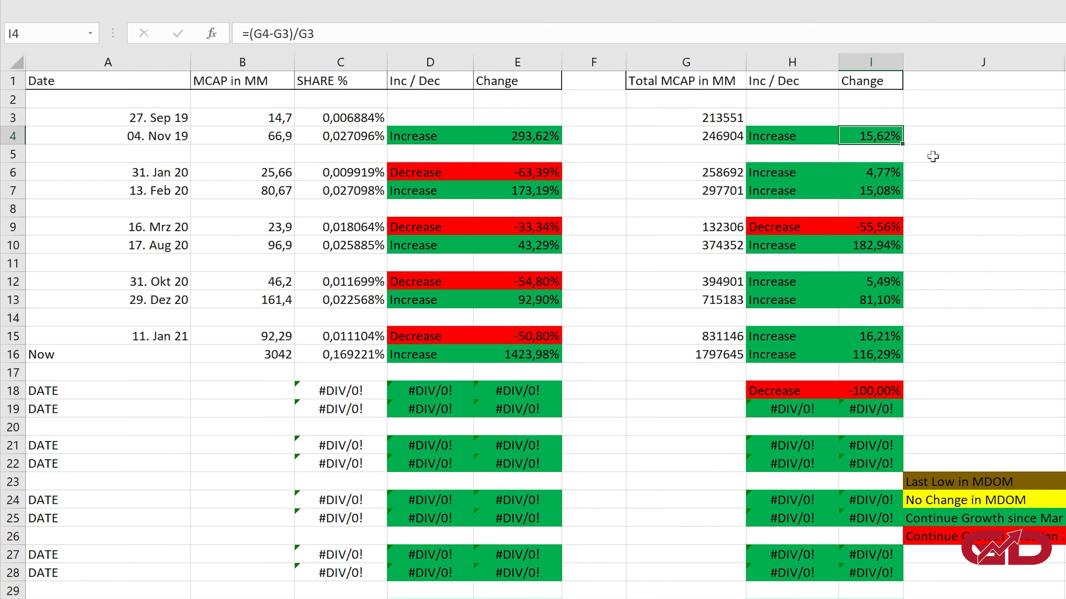
Step: Review the whole table through the Now row, its SHARE % column, and the END OF 2021 / 2022 MDOM scenarios
left_click_drag(890, 356, 99, 99)
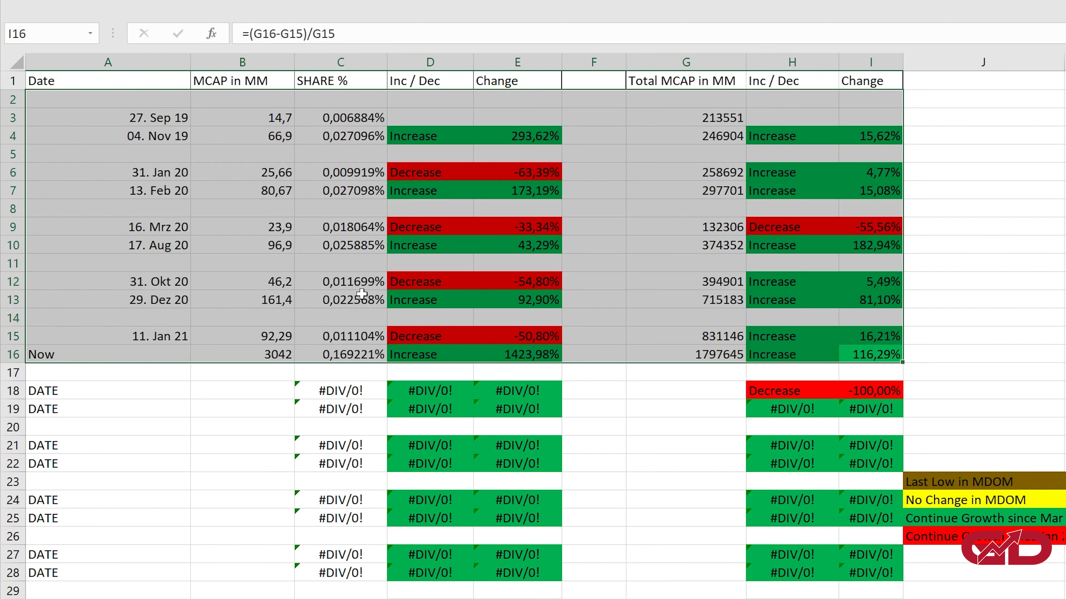
left_click_drag(343, 116, 347, 353)
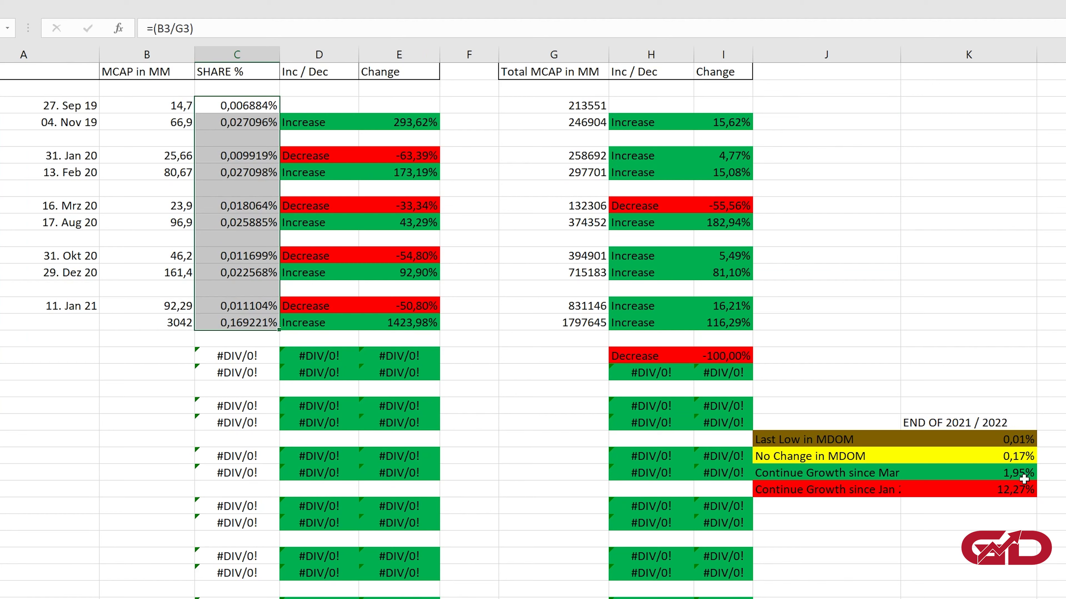
left_click_drag(1023, 483, 813, 438)
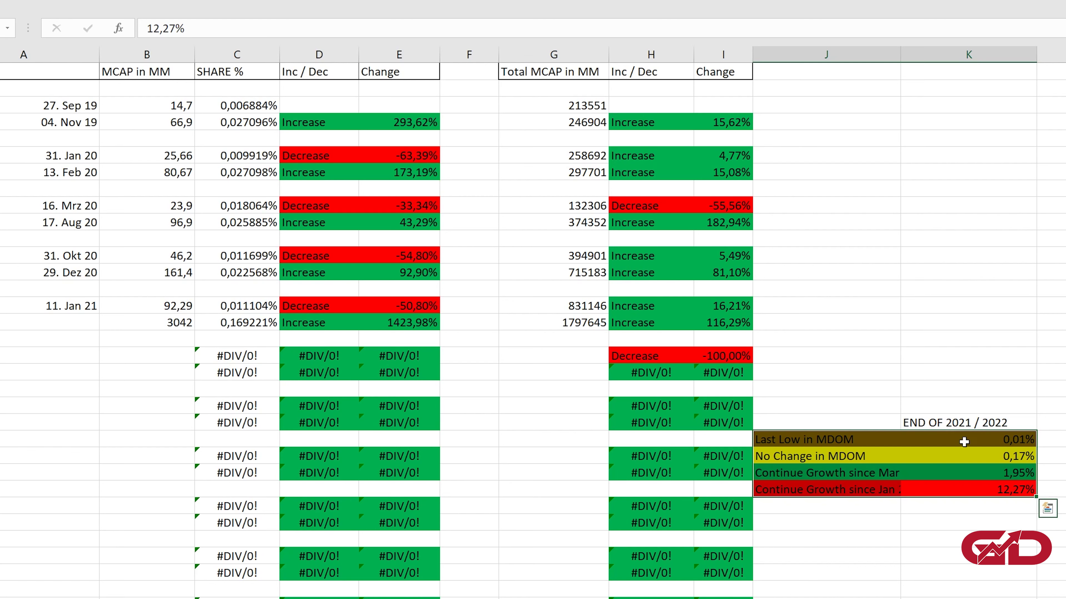
left_click(950, 441)
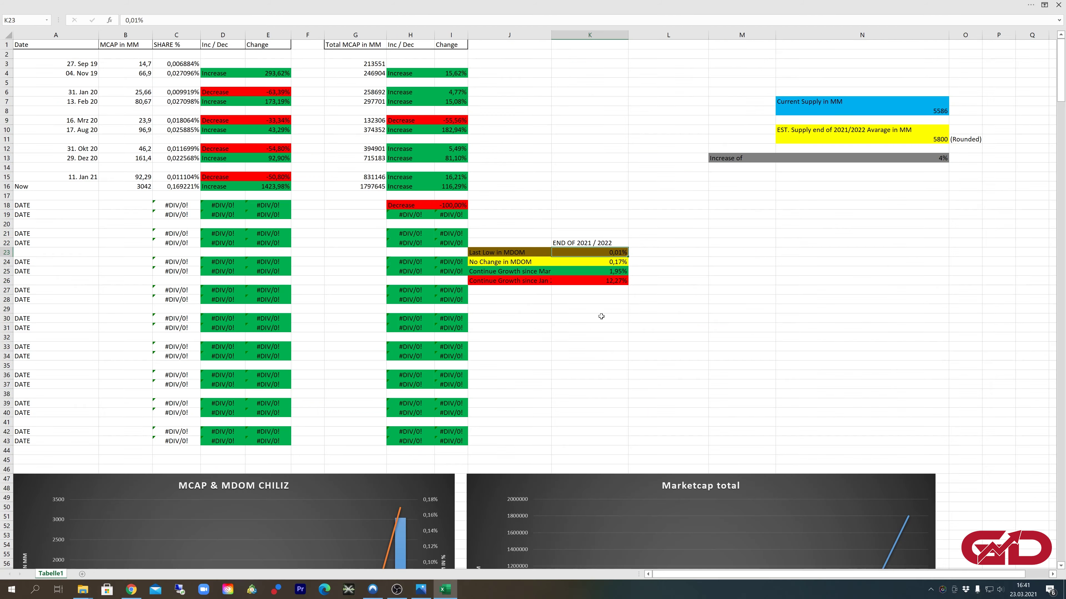
Step: Examine the MCAP & MDOM CHILIZ chart against its source data in the table, along with the Marketcap total chart
scroll(986, 537, "down", 7)
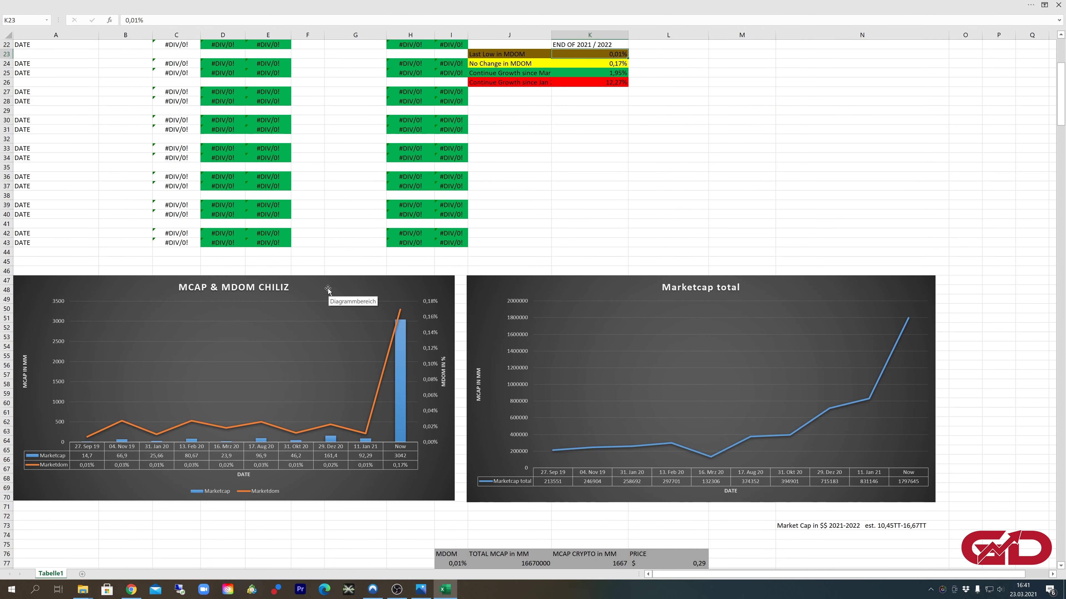
left_click(351, 282)
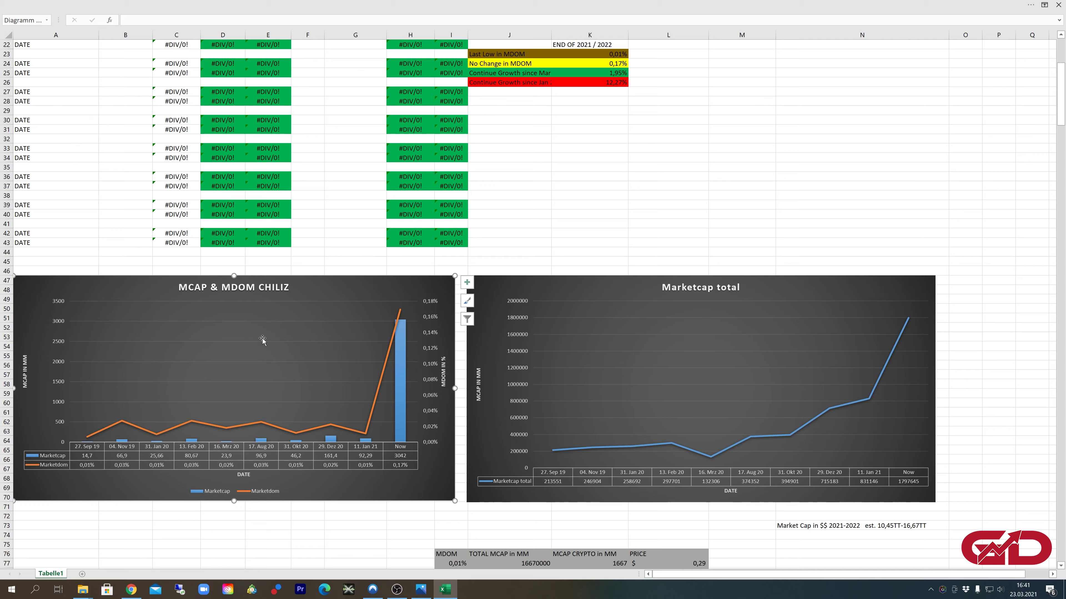
scroll(272, 352, "up", 7)
left_click_drag(49, 63, 190, 189)
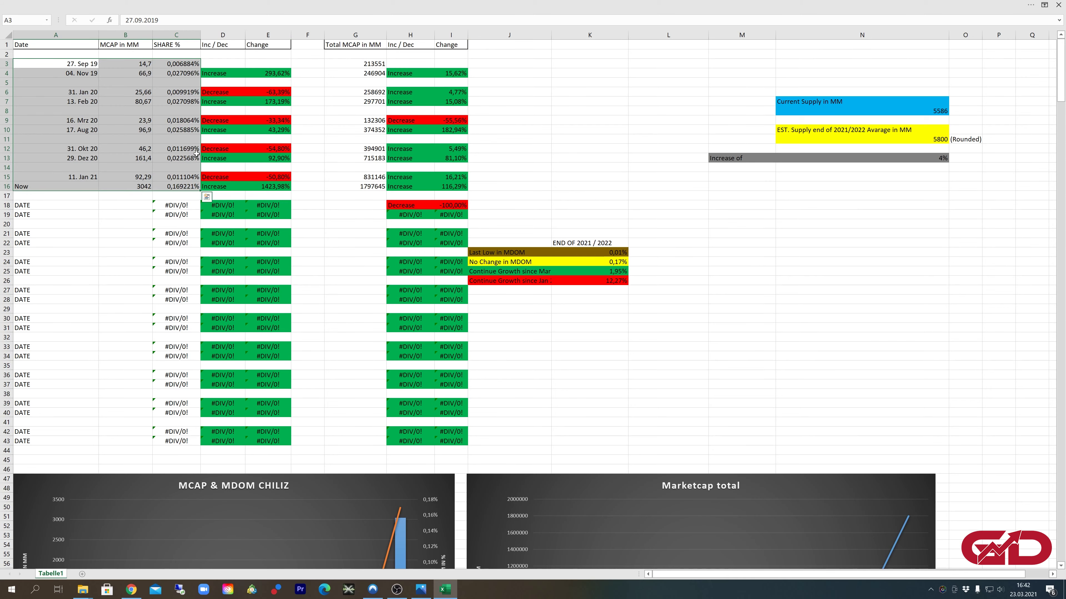
scroll(153, 119, "down", 5)
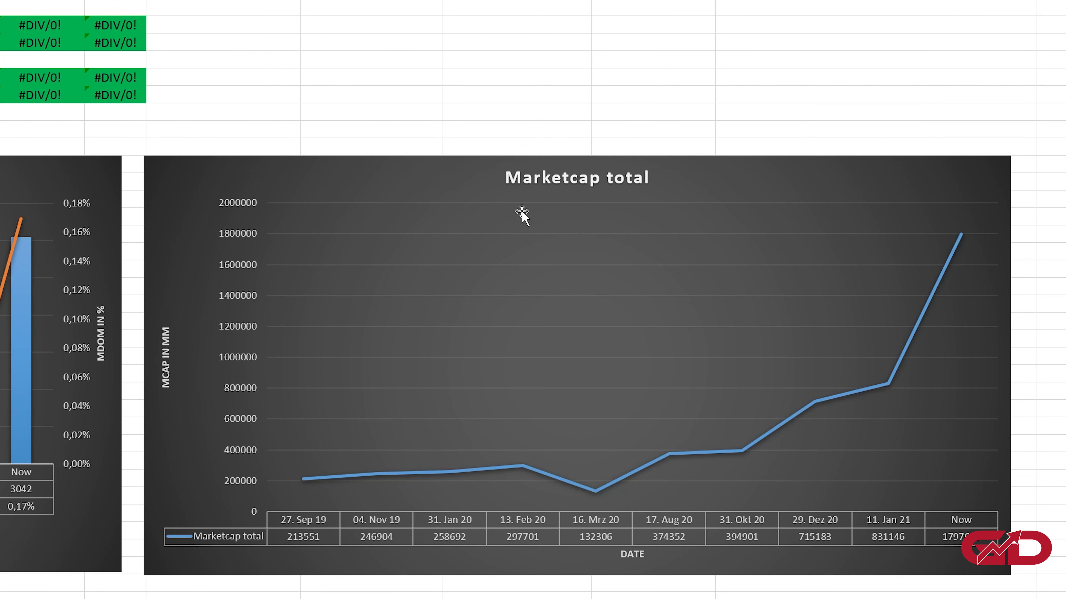
left_click(443, 170)
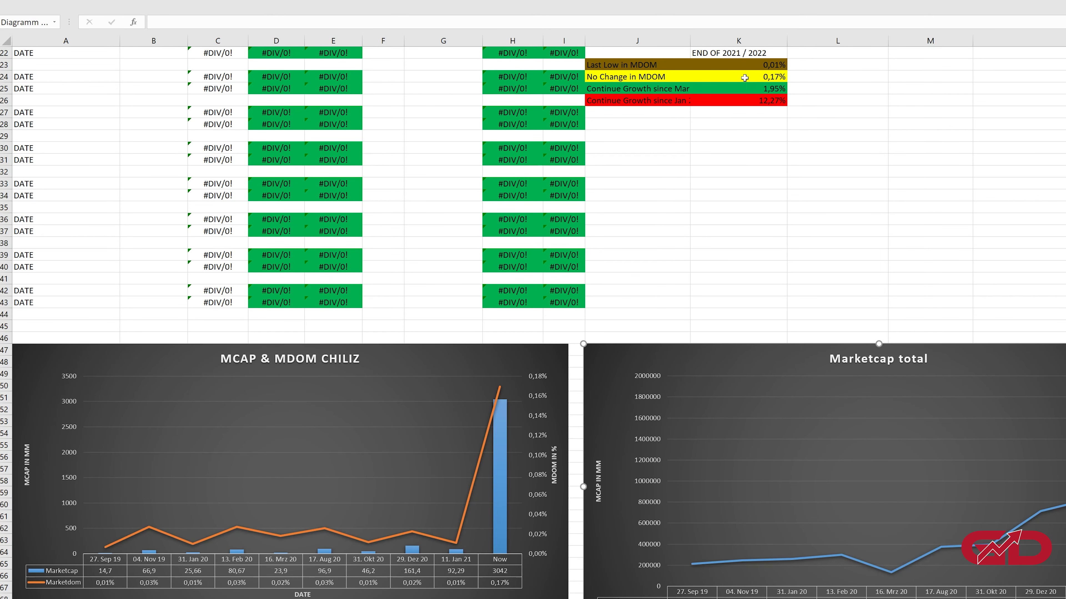
mouse_move(503, 543)
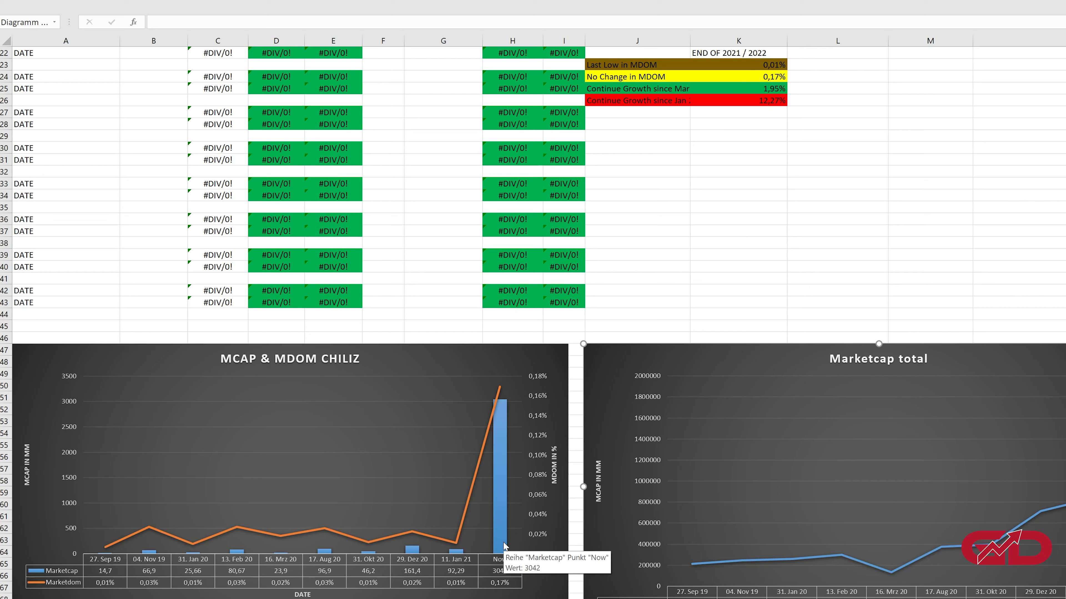
mouse_move(457, 546)
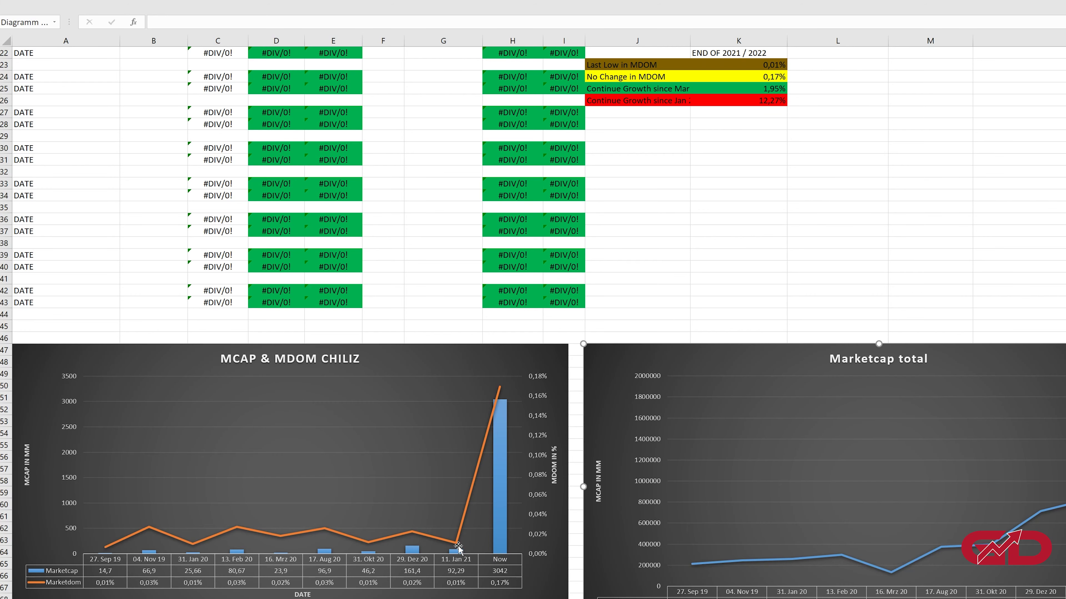
Step: Inspect the No Change in MDOM scenario and the calculation behind the Continue Growth since Mar 20 scenario
scroll(466, 546, "up", 5)
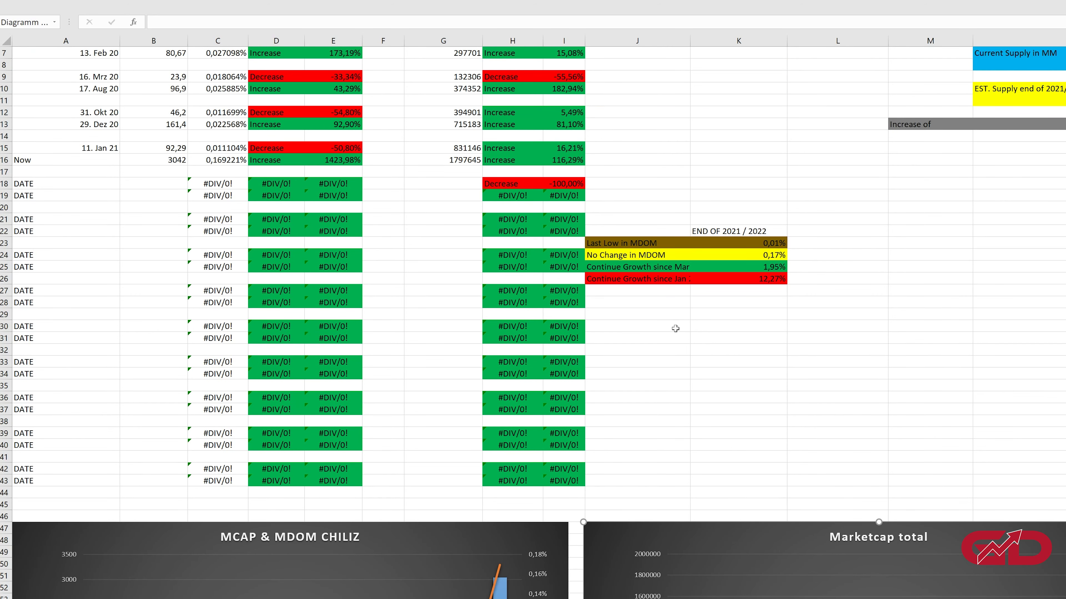
left_click(712, 255)
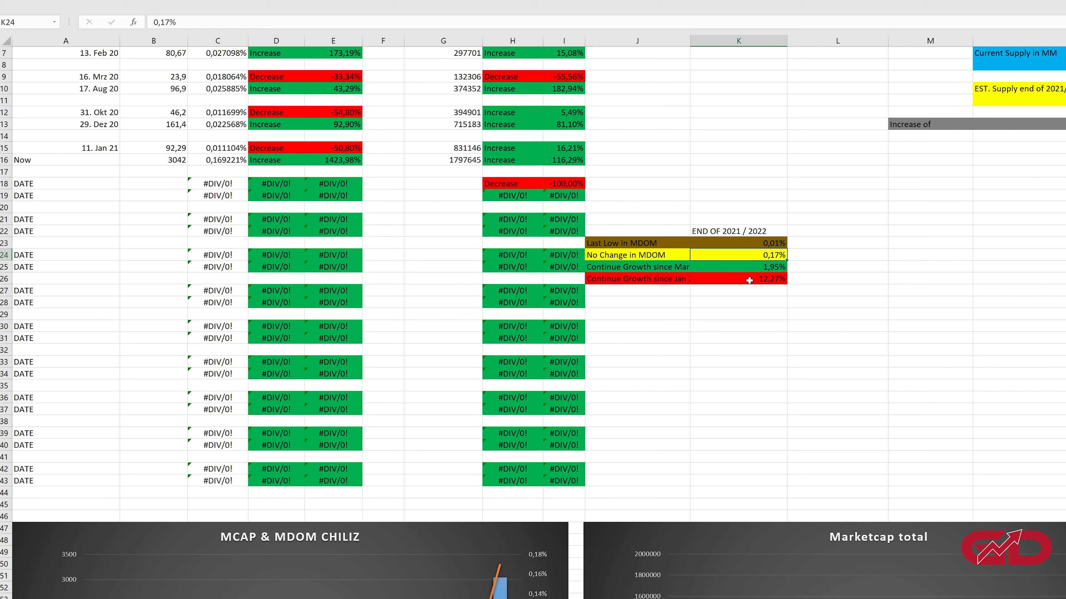
left_click(642, 267)
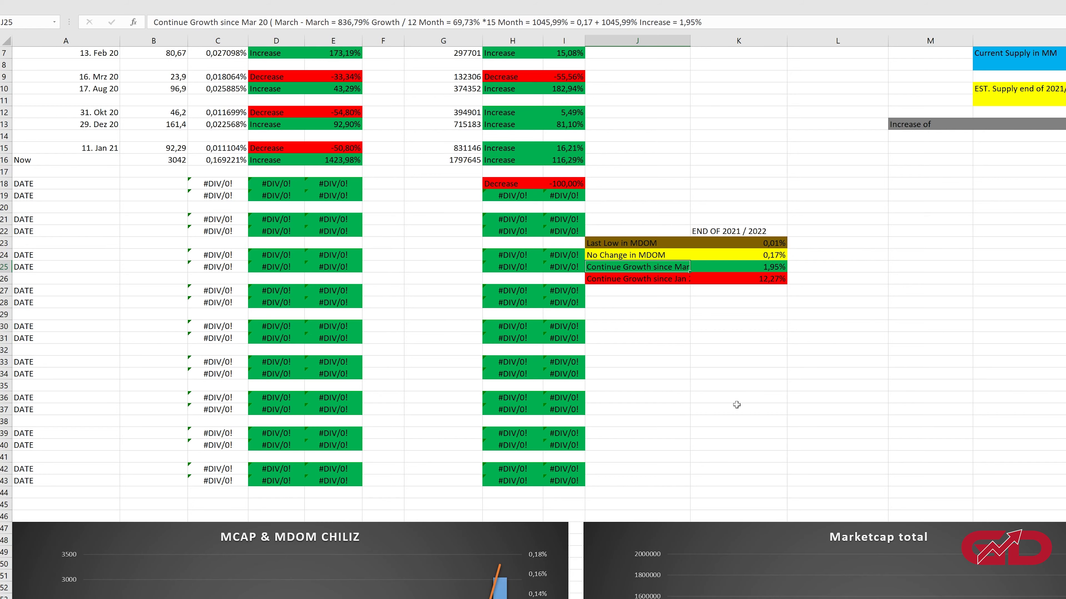
scroll(704, 243, "up", 2)
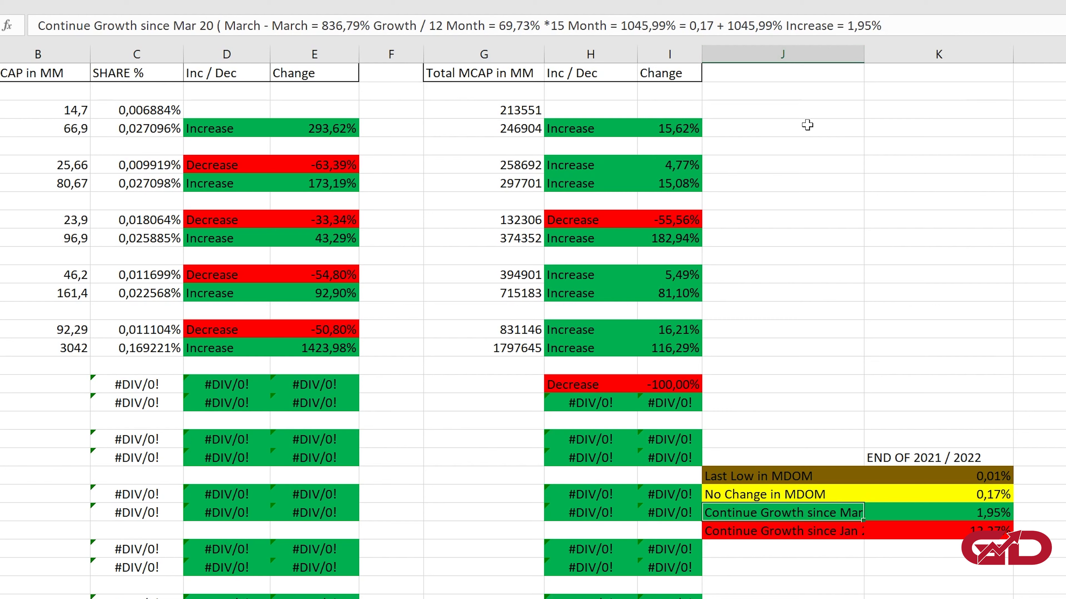
left_click(989, 509)
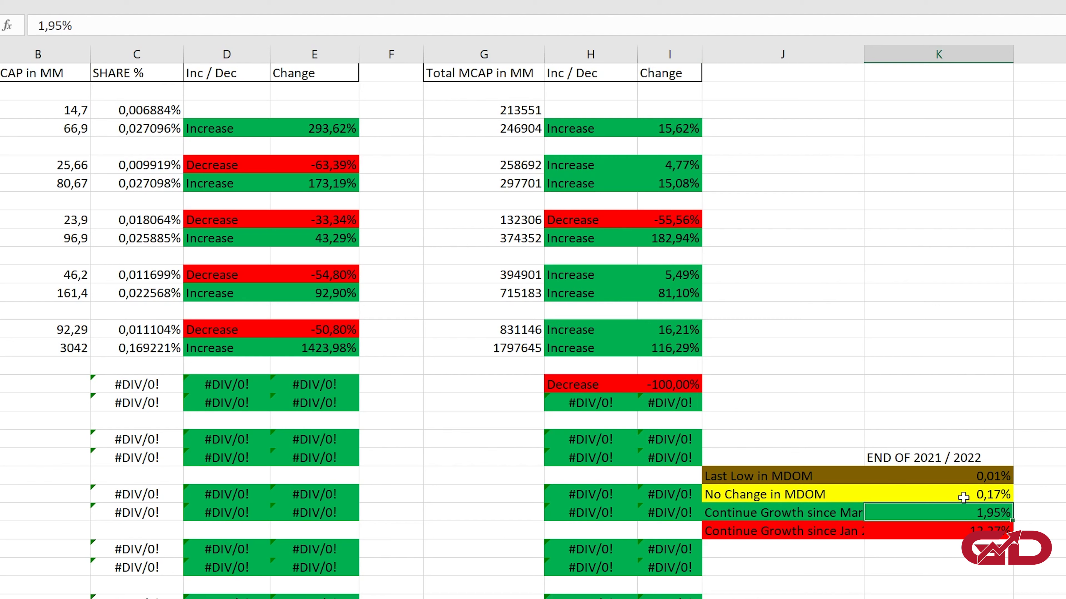
Step: Inspect the calculation text of the Continue Growth since Jan 21 scenario and its END OF 2021 / 2022 share cell
left_click(794, 533)
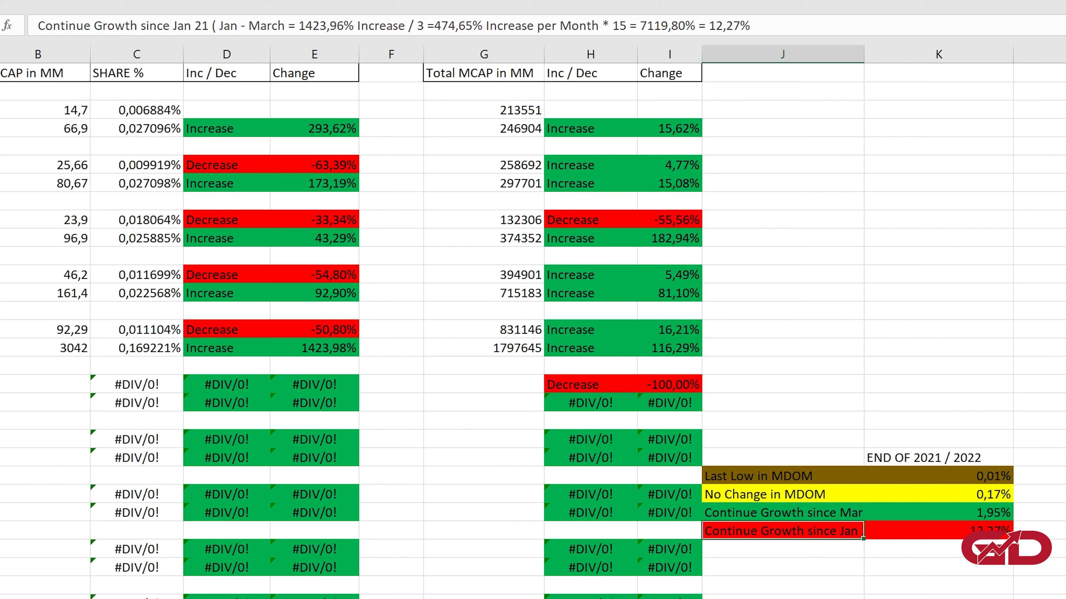
left_click_drag(751, 25, 708, 25)
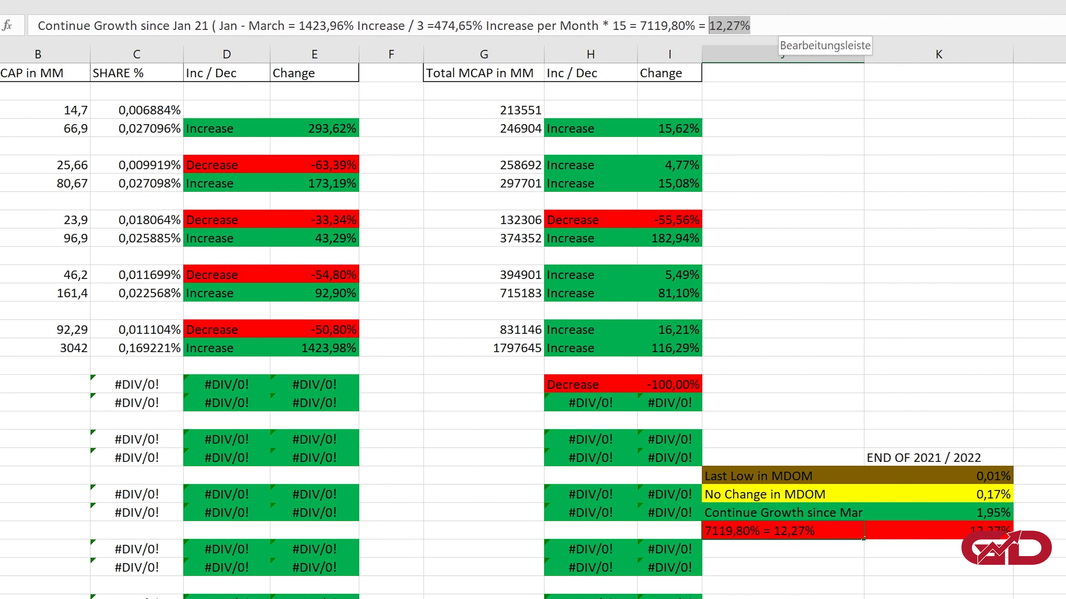
left_click(950, 400)
scroll(932, 401, "down", 2)
scroll(930, 401, "up", 2)
left_click(900, 531)
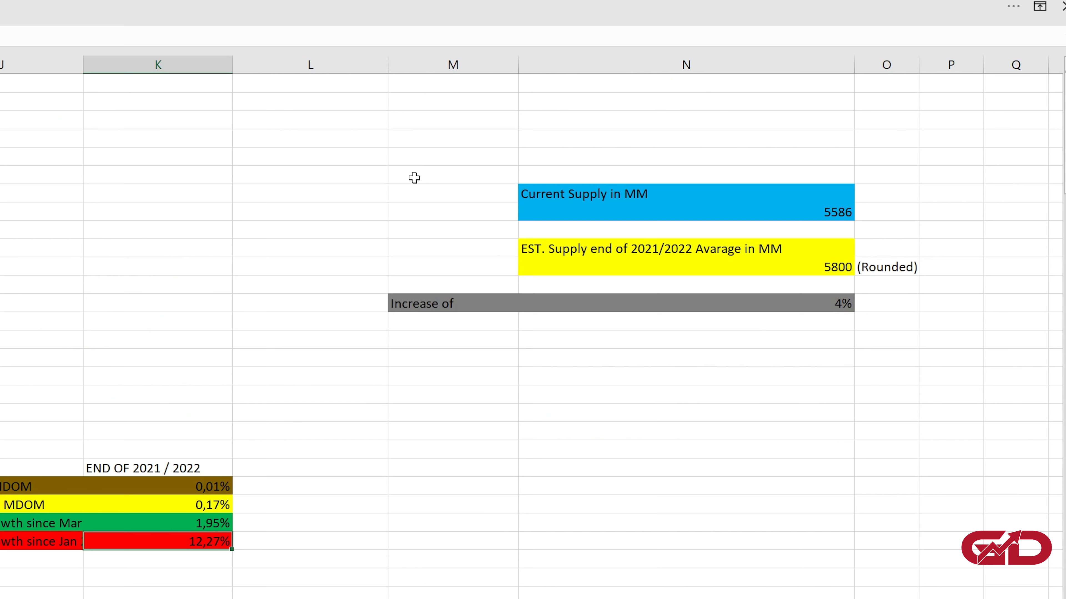
Step: Inspect the supply block: Current Supply in MM, EST. Supply end of 2021/2022 with its rounding note, and the Increase of percentage
left_click_drag(411, 175, 759, 302)
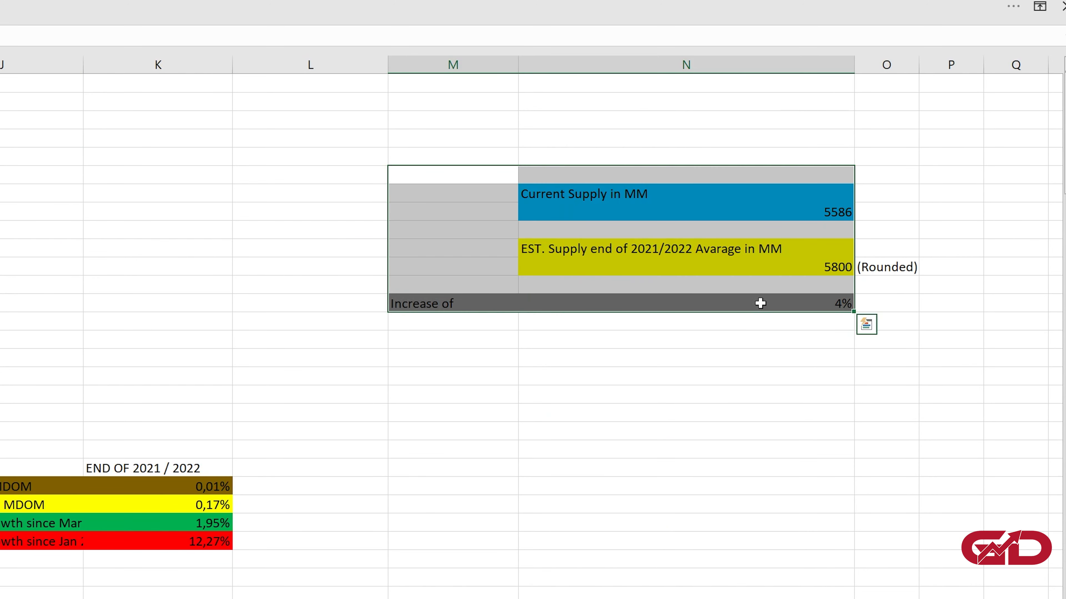
left_click(632, 196)
left_click(789, 213)
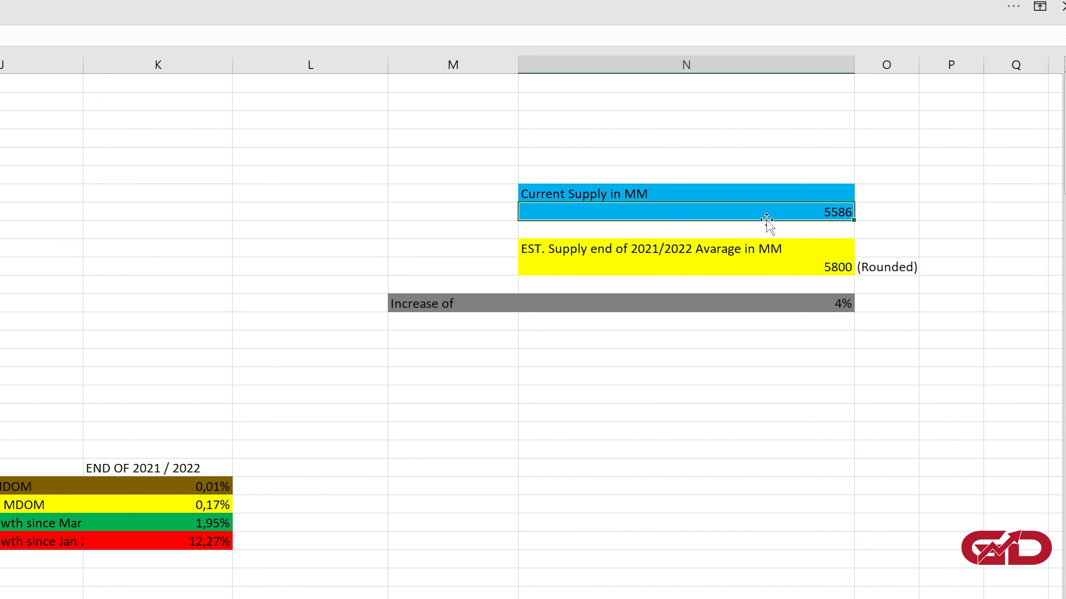
left_click(755, 272)
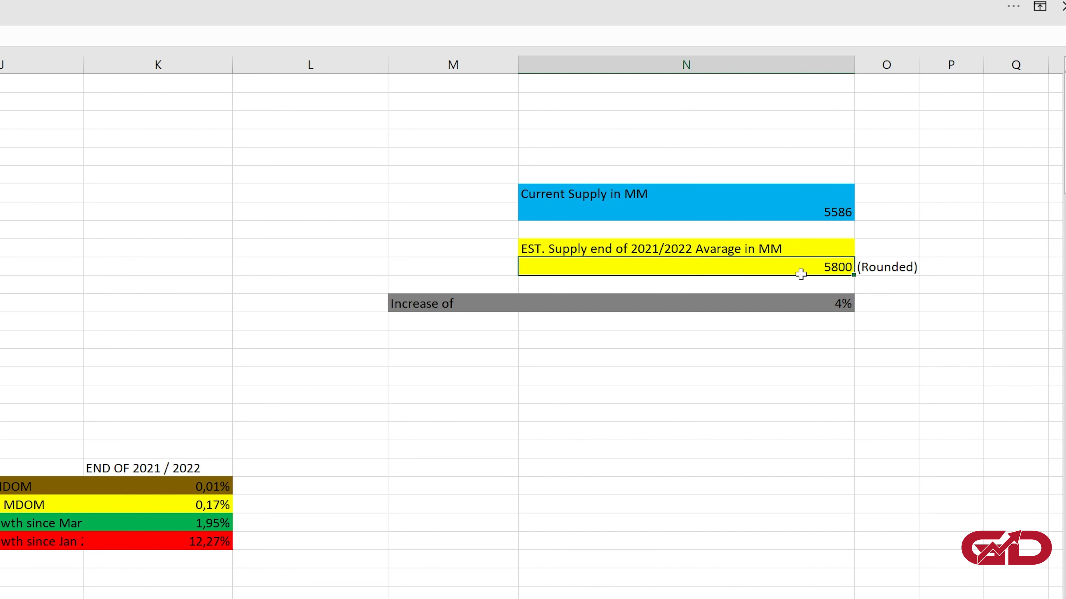
left_click(883, 272)
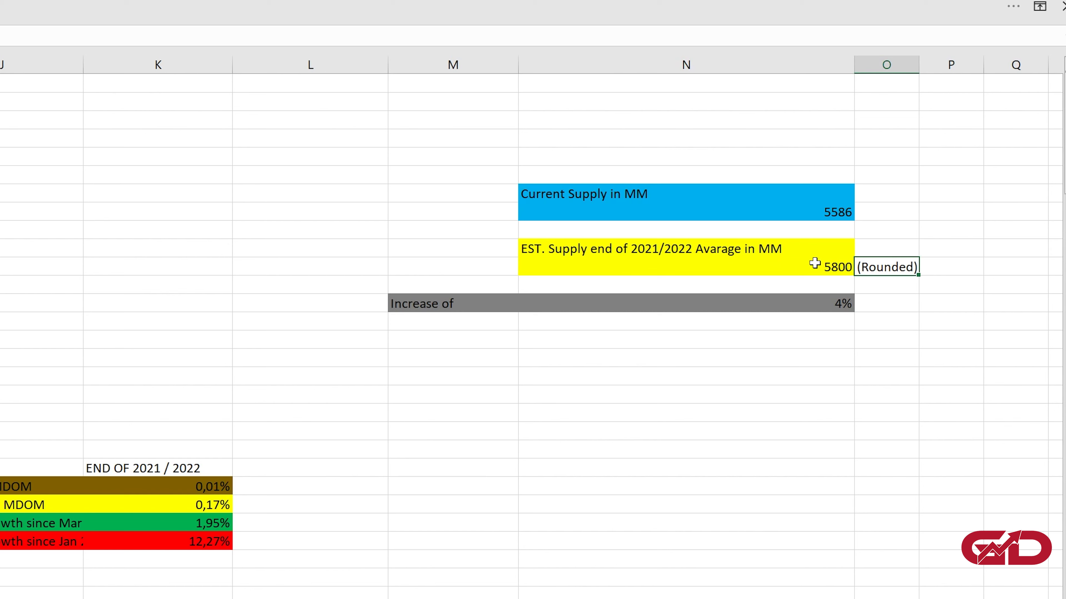
left_click(823, 268)
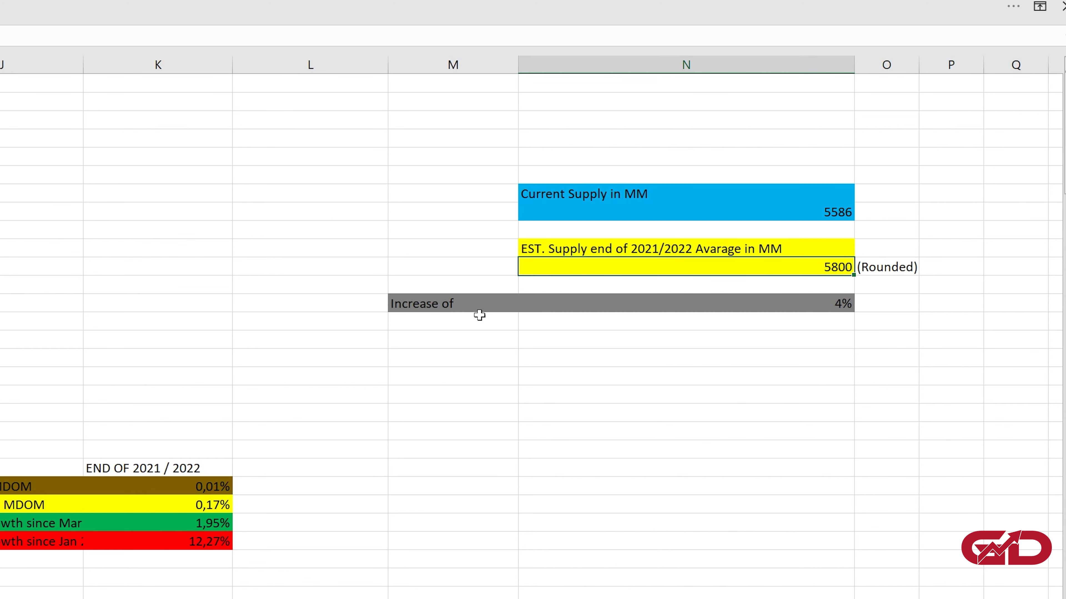
left_click(772, 304)
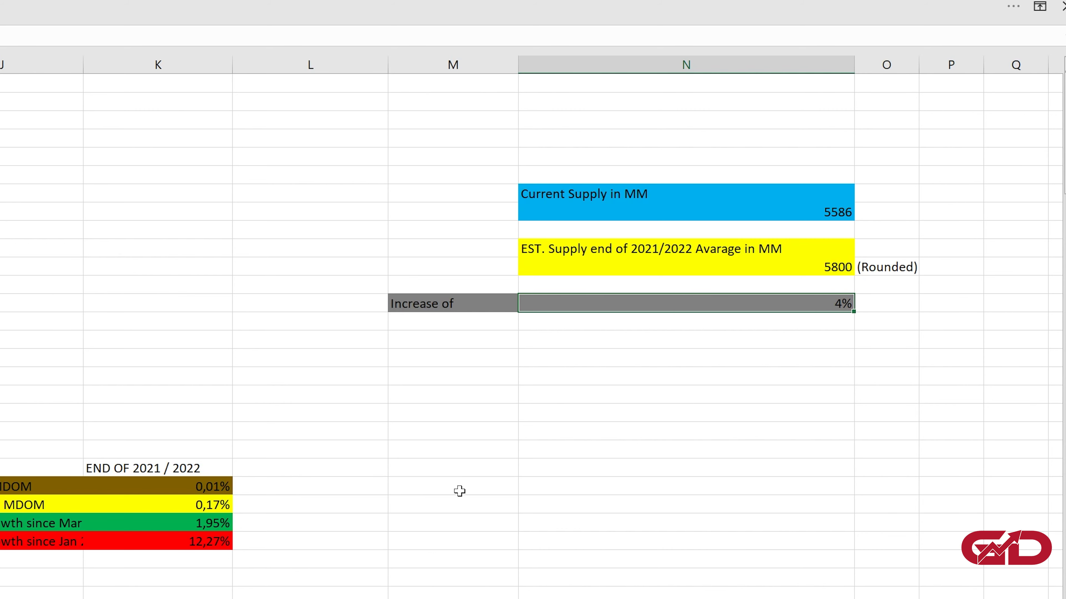
Step: Examine the Market Cap in $$ 2021-2022 estimate and the price scenario table's MDOM and TOTAL MCAP in MM columns
scroll(459, 493, "down", 8)
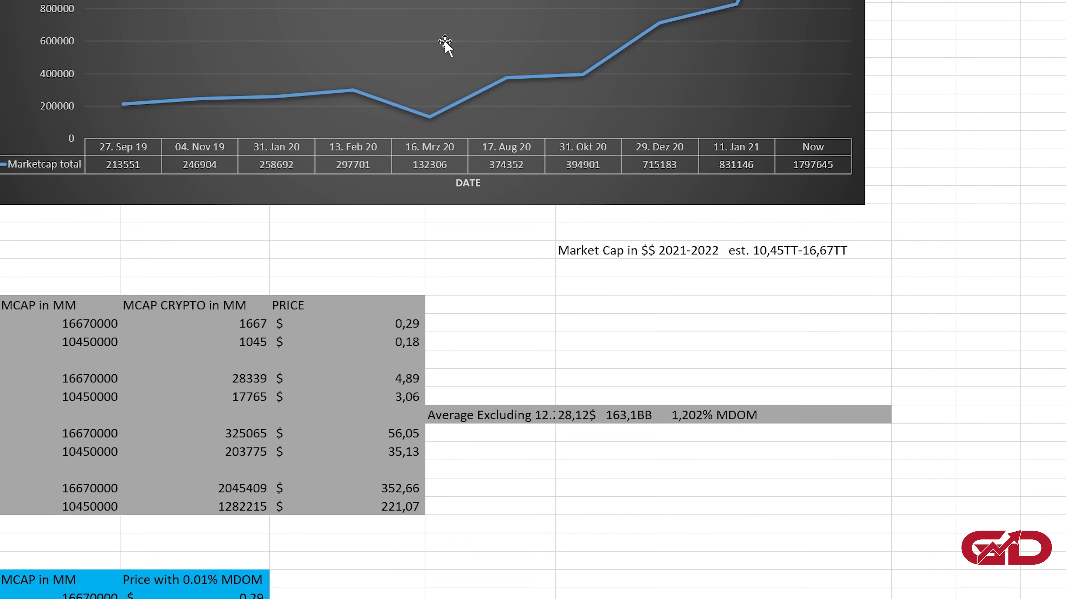
left_click(637, 253)
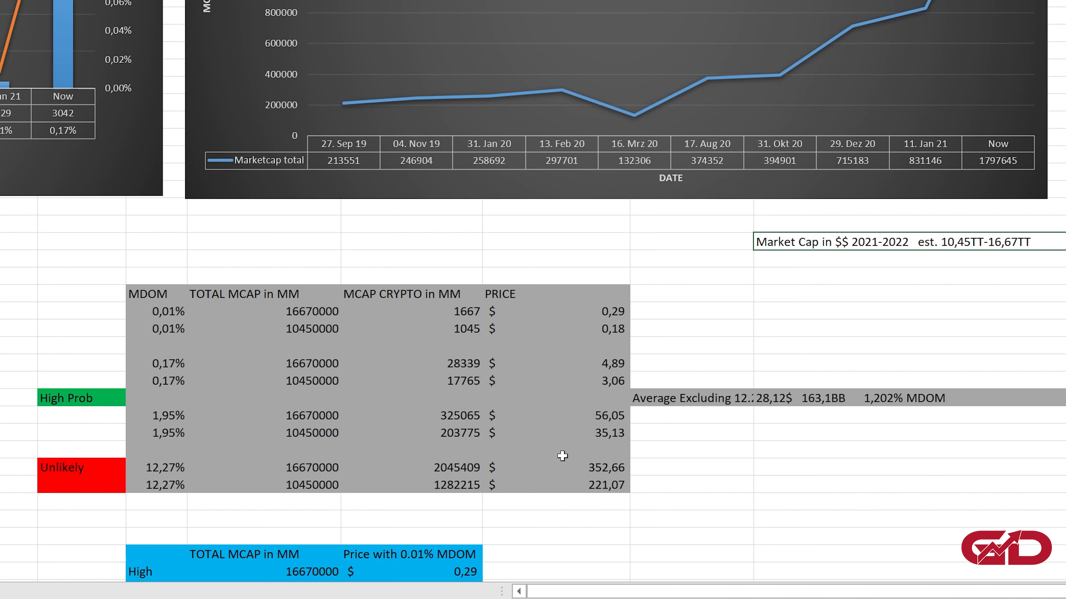
left_click(146, 311)
mouse_move(146, 312)
left_mouse_down()
mouse_move(518, 485)
mouse_move(594, 485)
left_mouse_up()
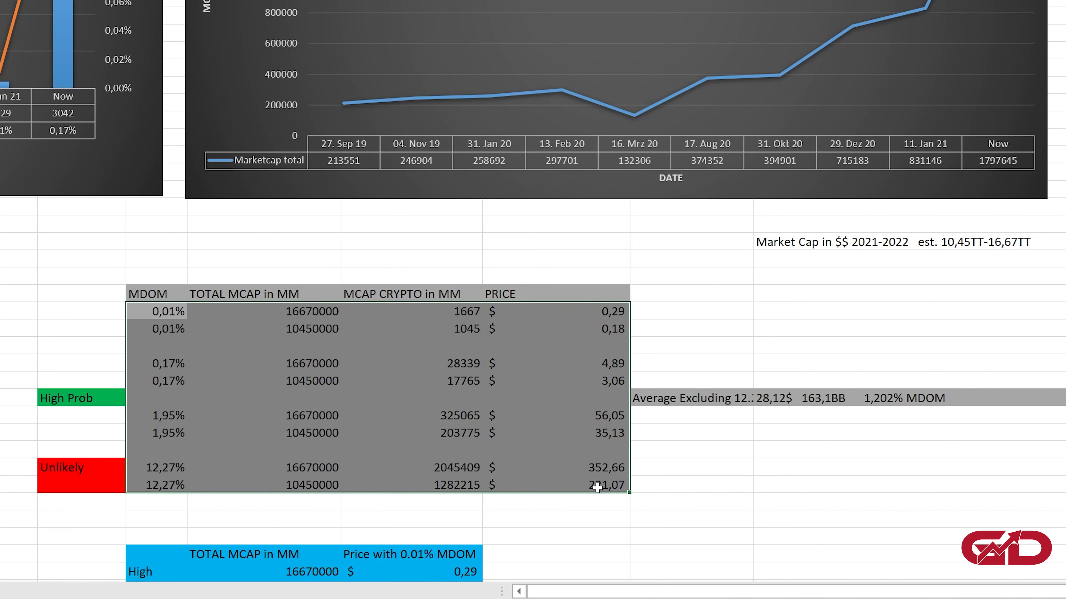
left_click_drag(172, 316, 174, 482)
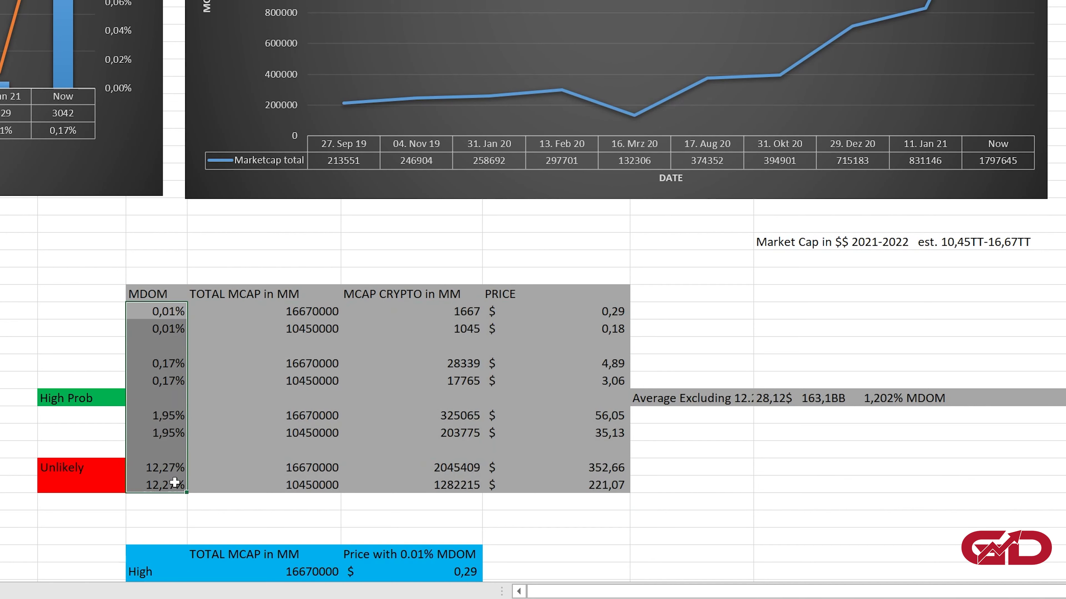
left_click(296, 311)
left_click_drag(296, 329, 305, 472)
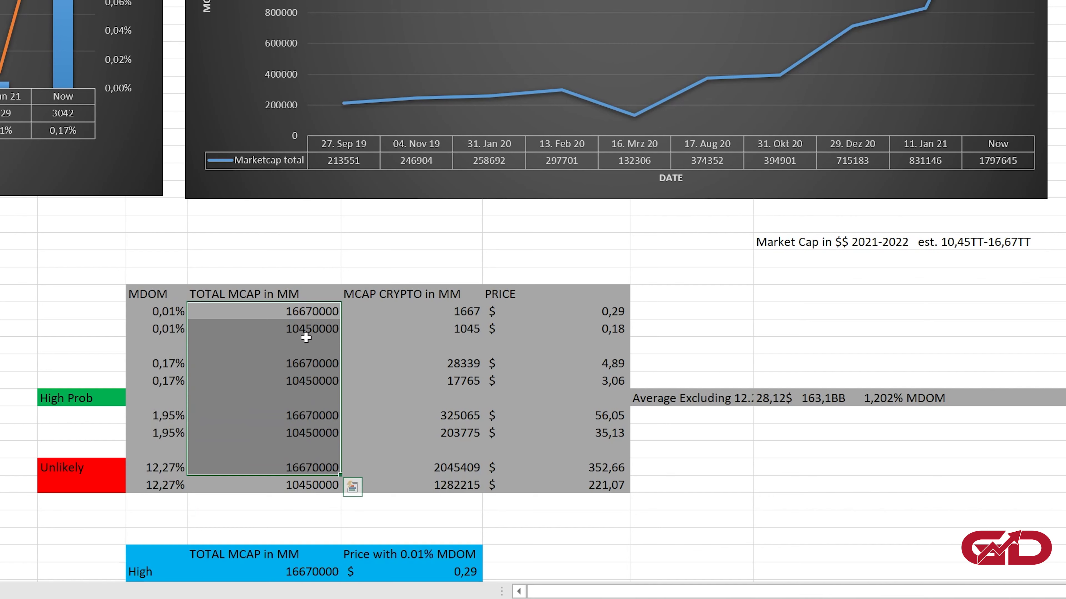
Step: Trace the 0,01% MDOM scenario from its high and low TOTAL MCAP through MCAP CRYPTO in MM to PRICE
left_click(266, 311)
left_click(168, 312)
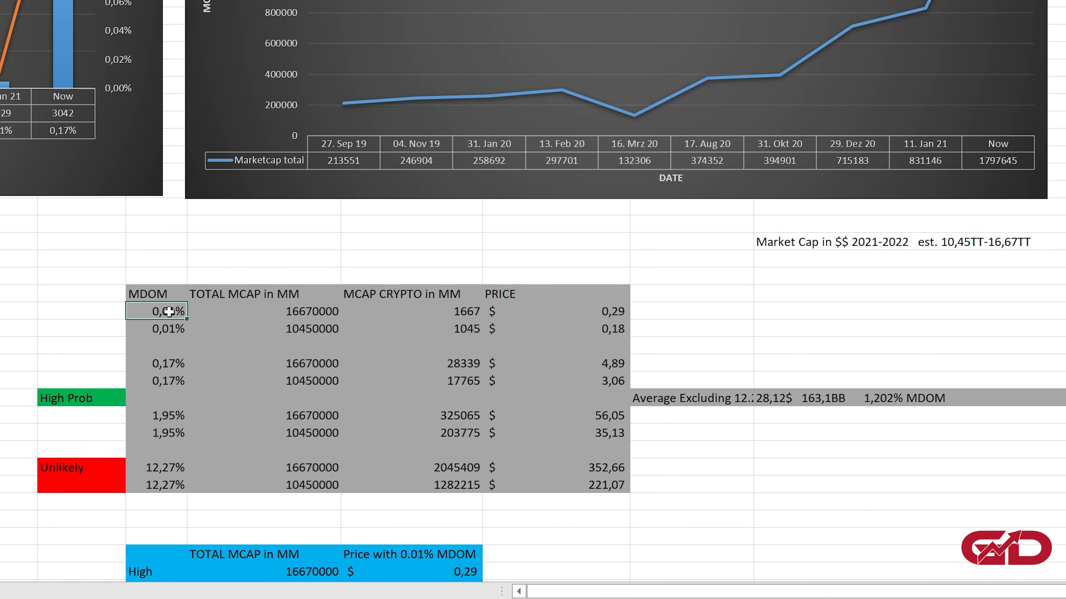
left_click(298, 313)
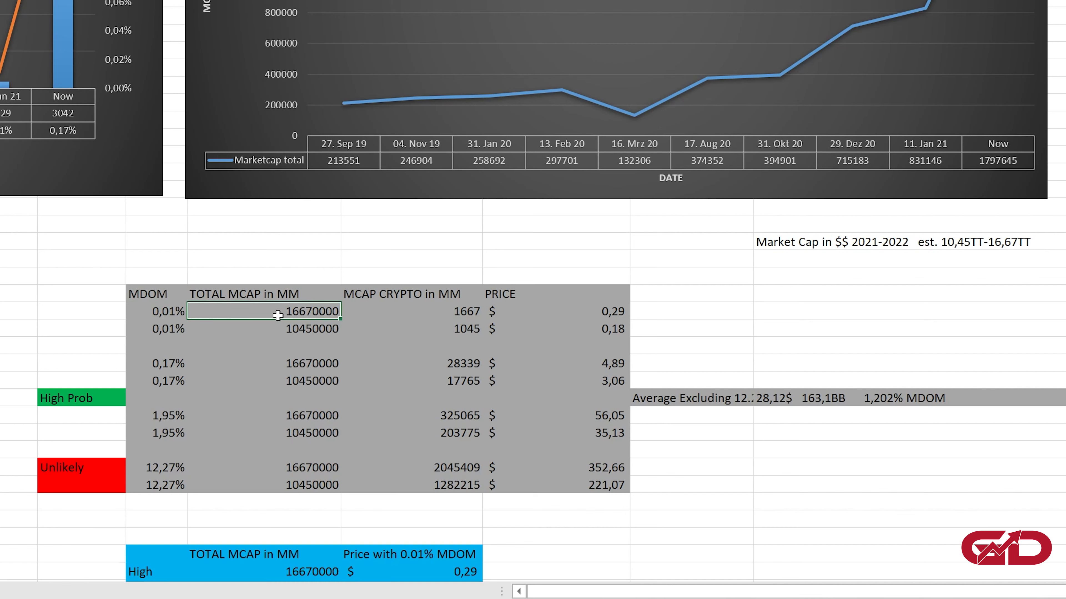
left_click(276, 327)
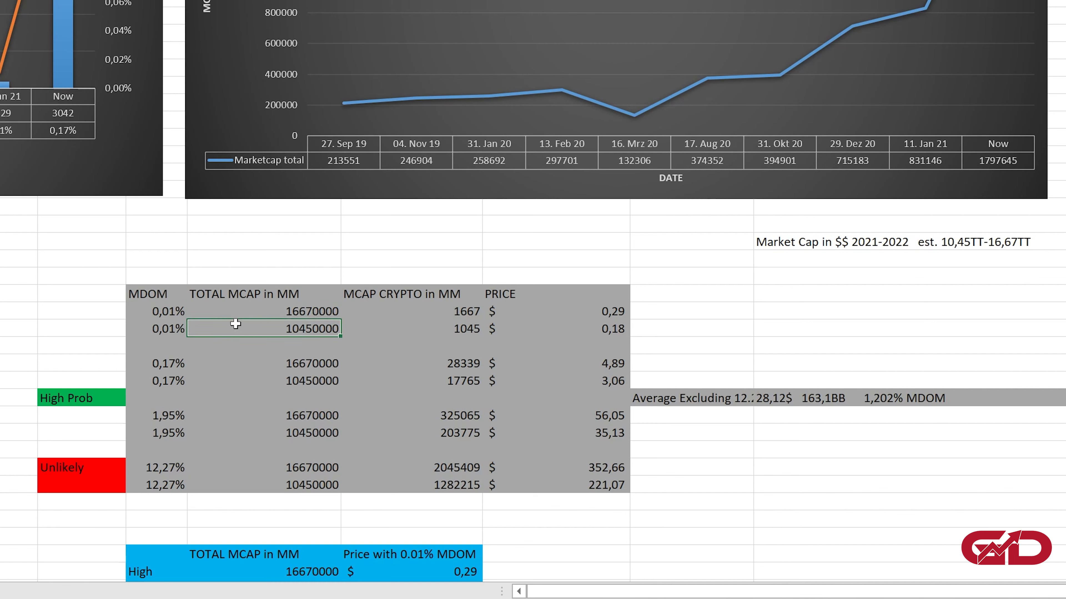
left_click(159, 312)
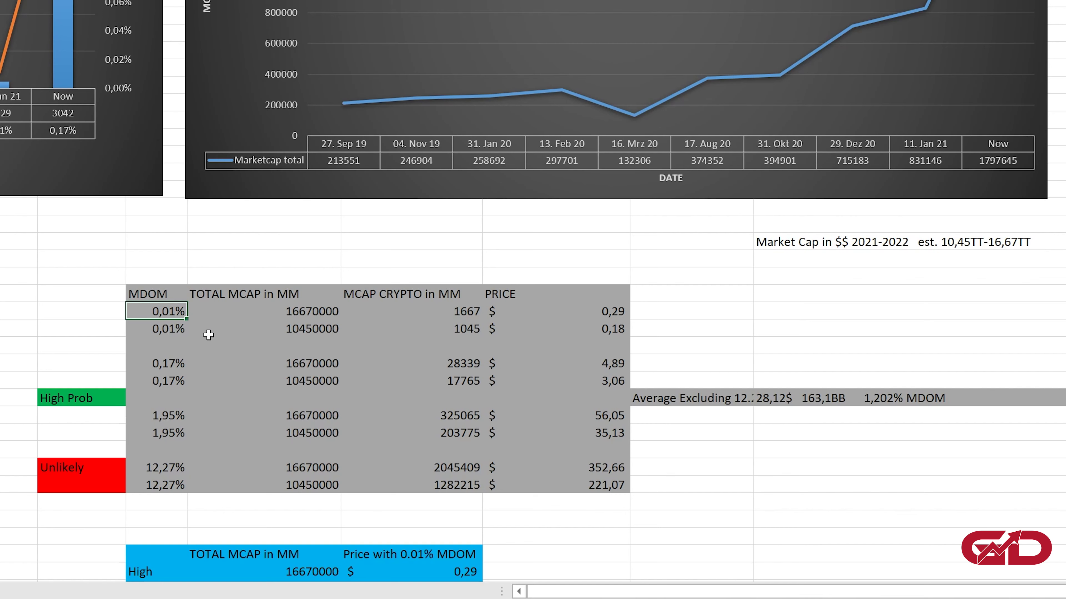
left_click(284, 318)
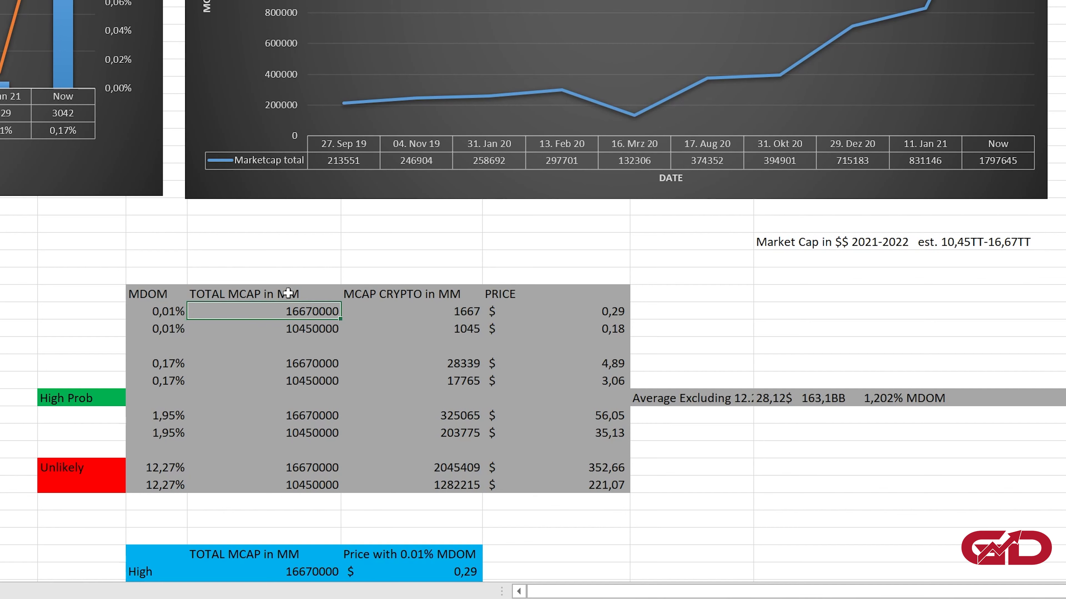
left_click(432, 312)
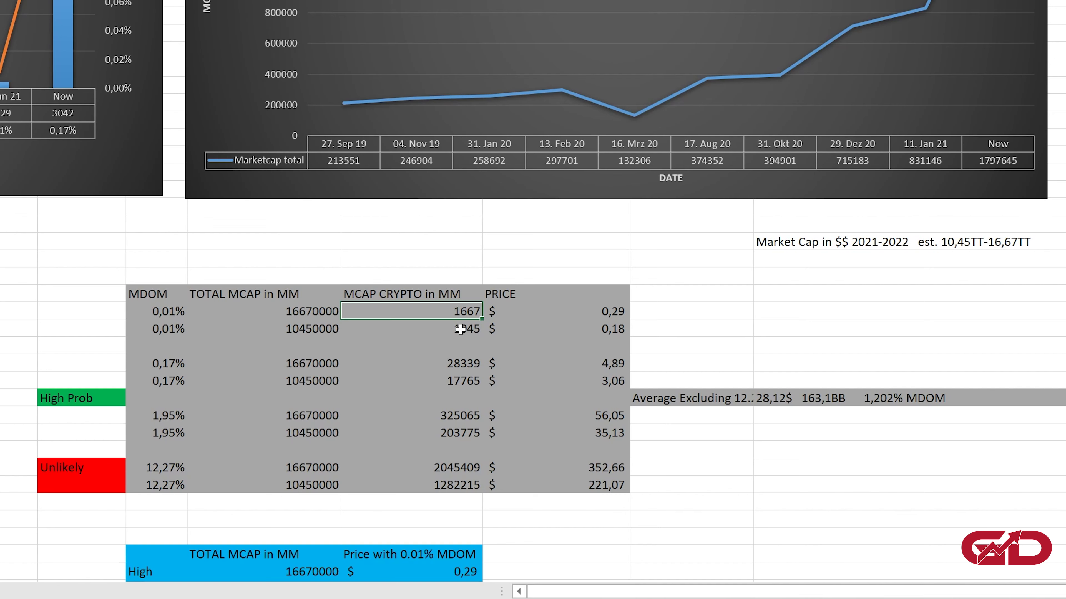
left_click(533, 314)
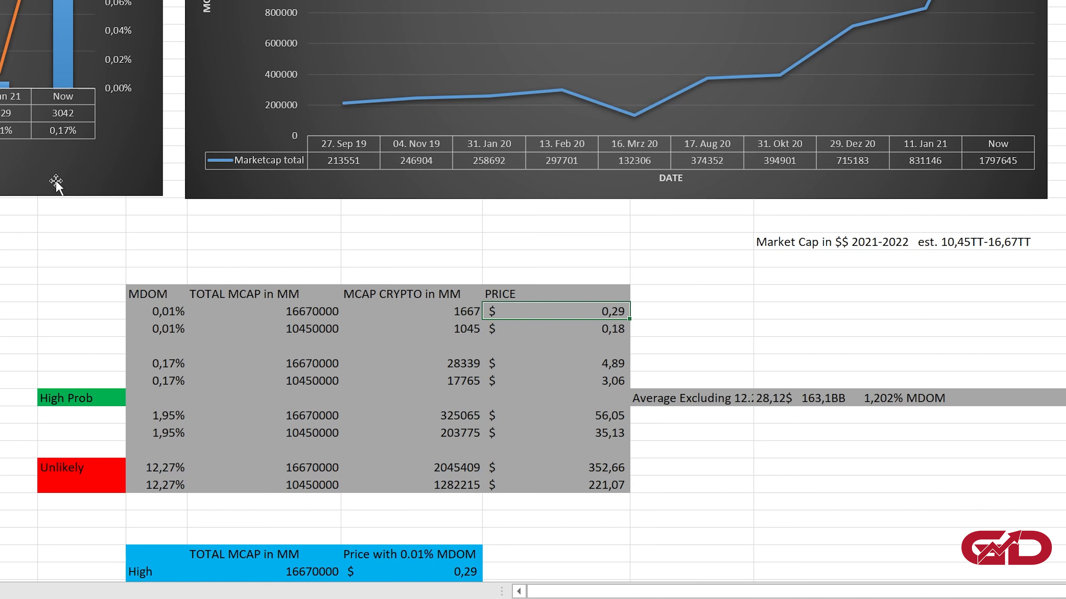
Step: Review the full price scenario table and its Unlikely 12,27% rows against the Chiliz market dominance chart
left_click_drag(147, 295, 605, 481)
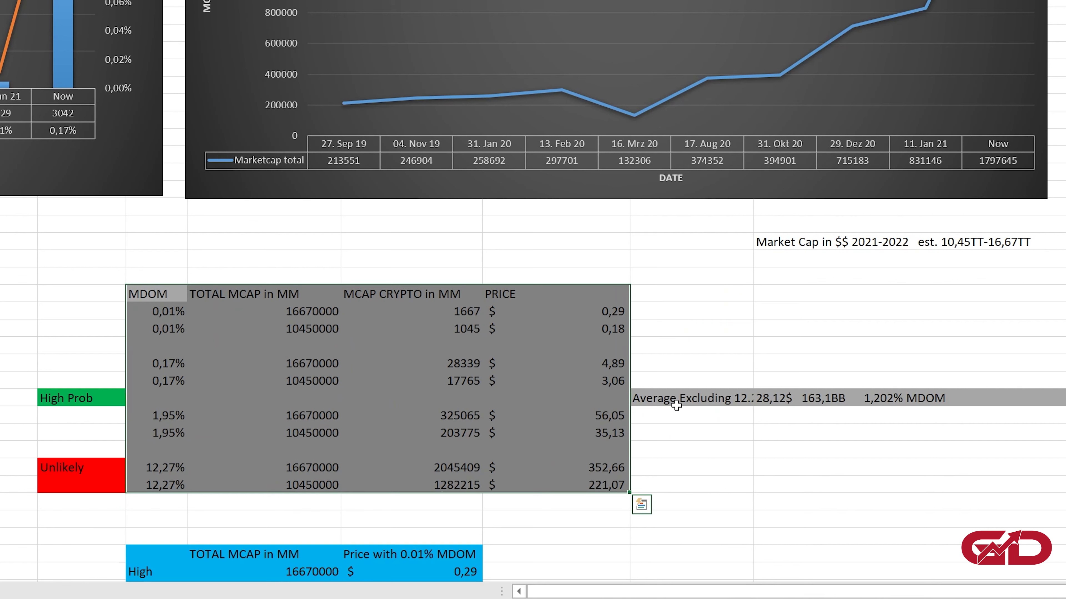
left_click(192, 470)
left_click_drag(50, 466, 602, 484)
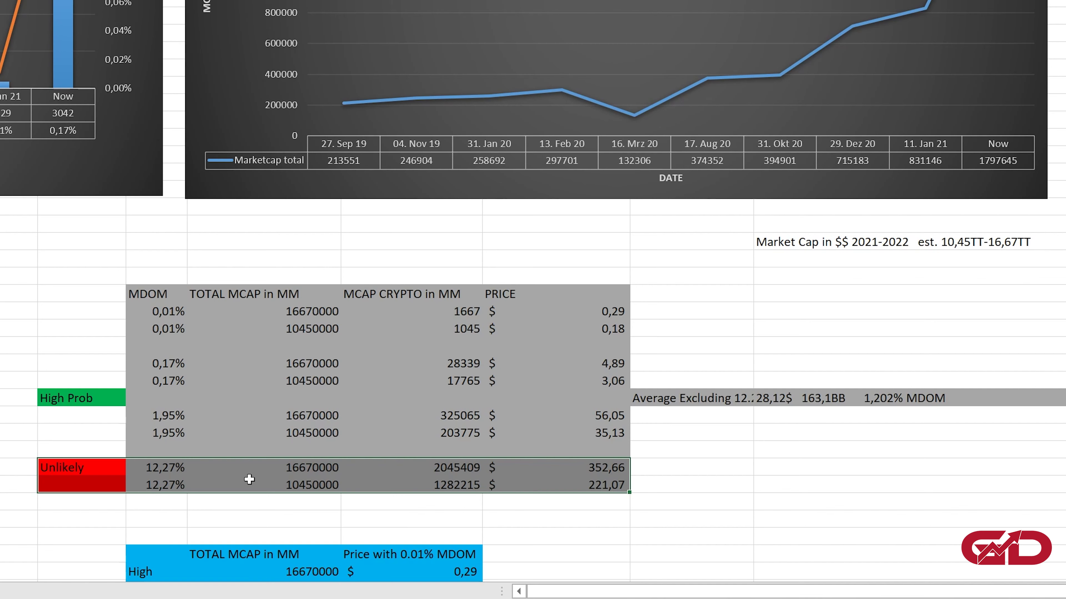
left_click(181, 469)
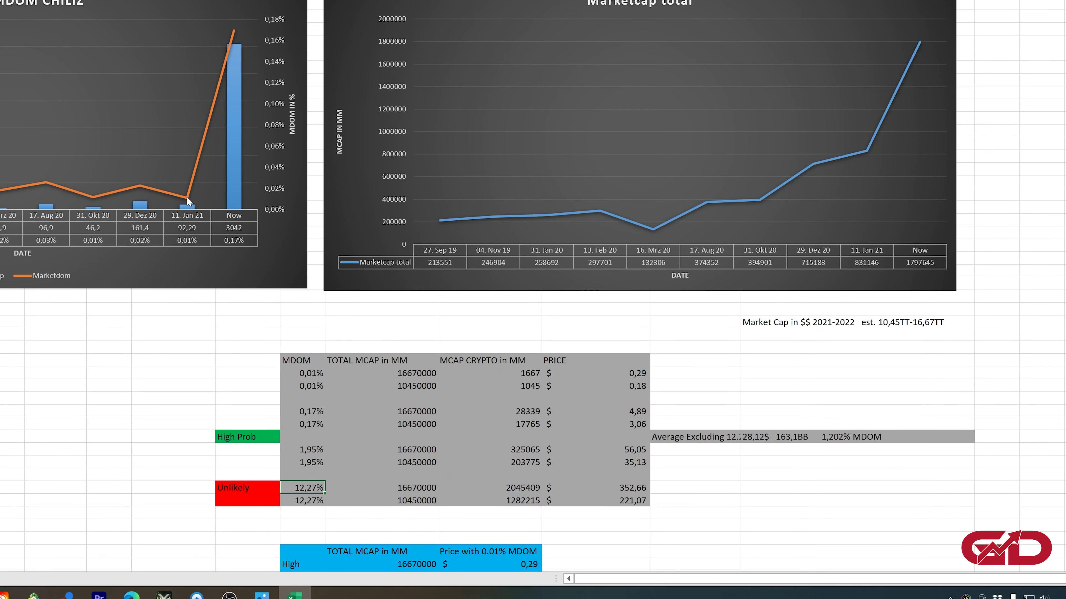
mouse_move(0, 67)
scroll(212, 127, "up", 1)
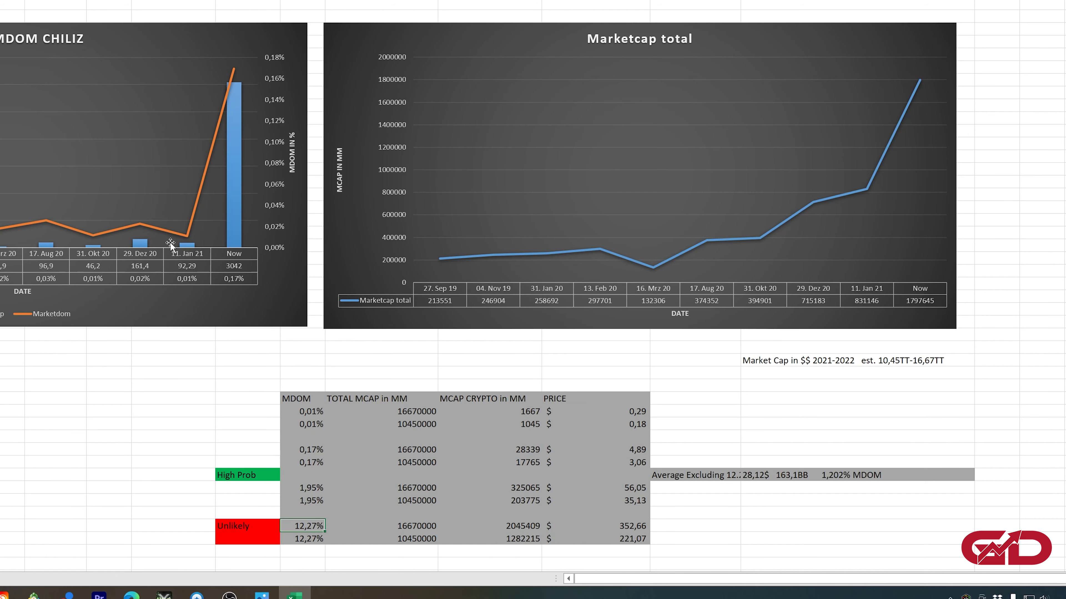
scroll(255, 464, "down", 2)
left_click(228, 449)
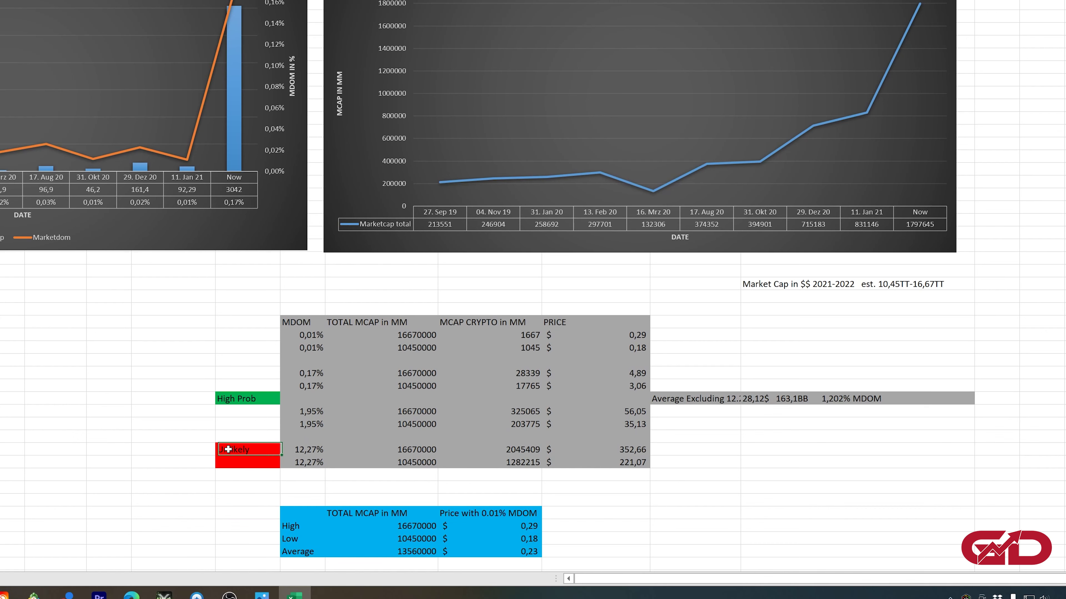
left_click_drag(235, 451, 638, 464)
Step: Examine the average row that excludes the Unlikely scenario, comparing the 0,01% to 1,95% MDOM rows with the excluded 12,27% rows
left_click(697, 404)
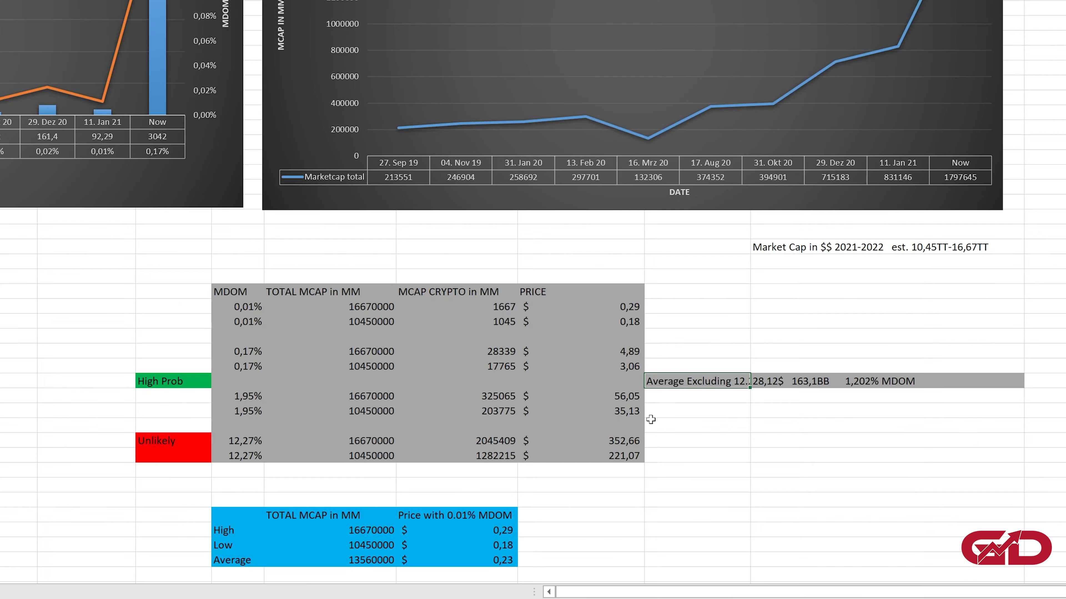
left_click(536, 413)
left_click_drag(537, 413, 174, 299)
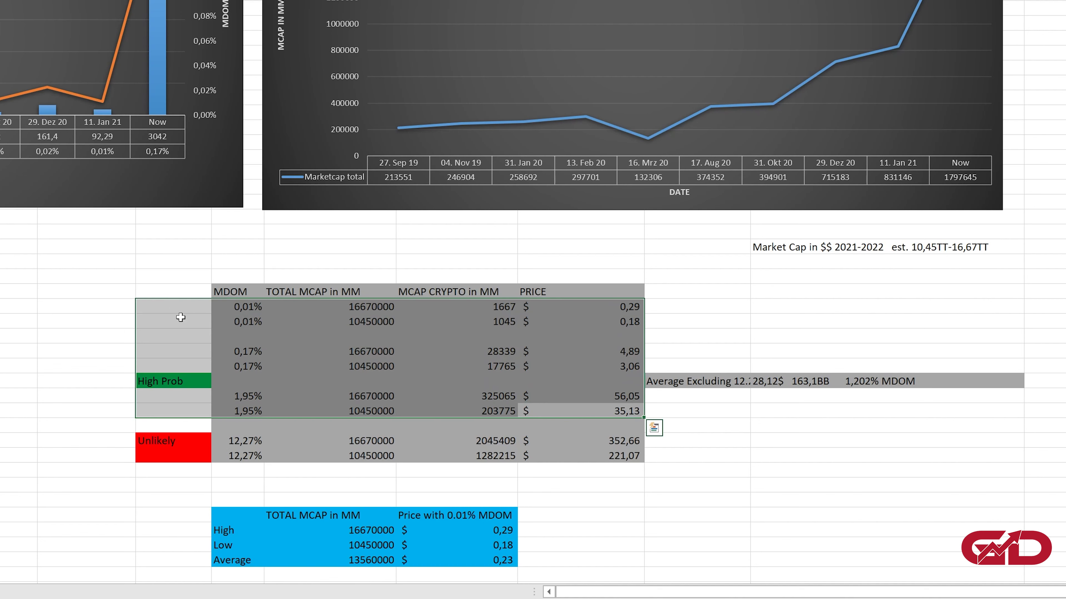
left_click_drag(236, 442, 598, 461)
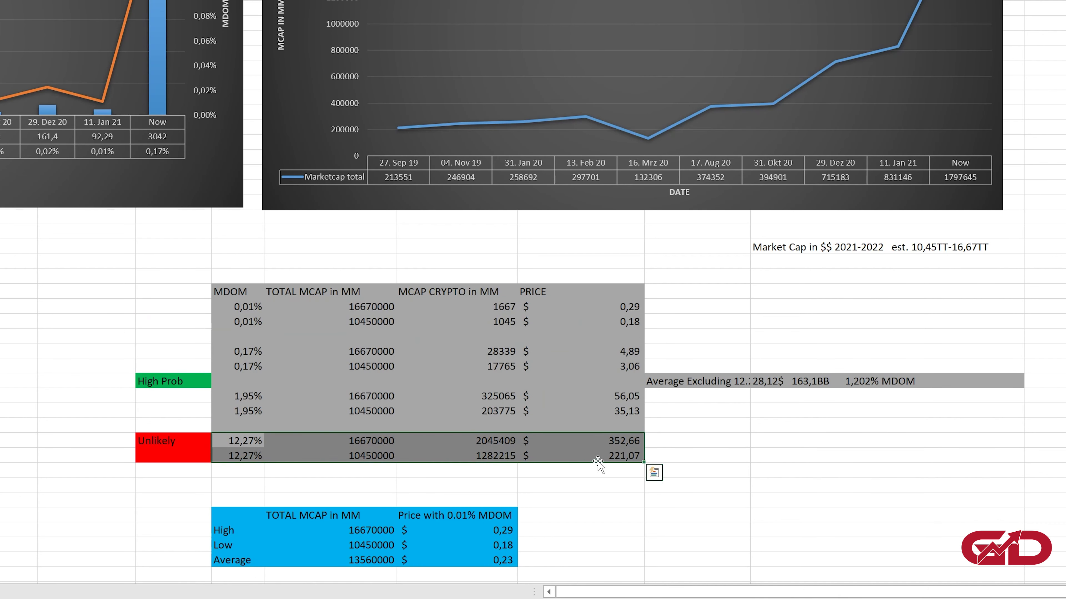
left_click_drag(610, 413, 232, 292)
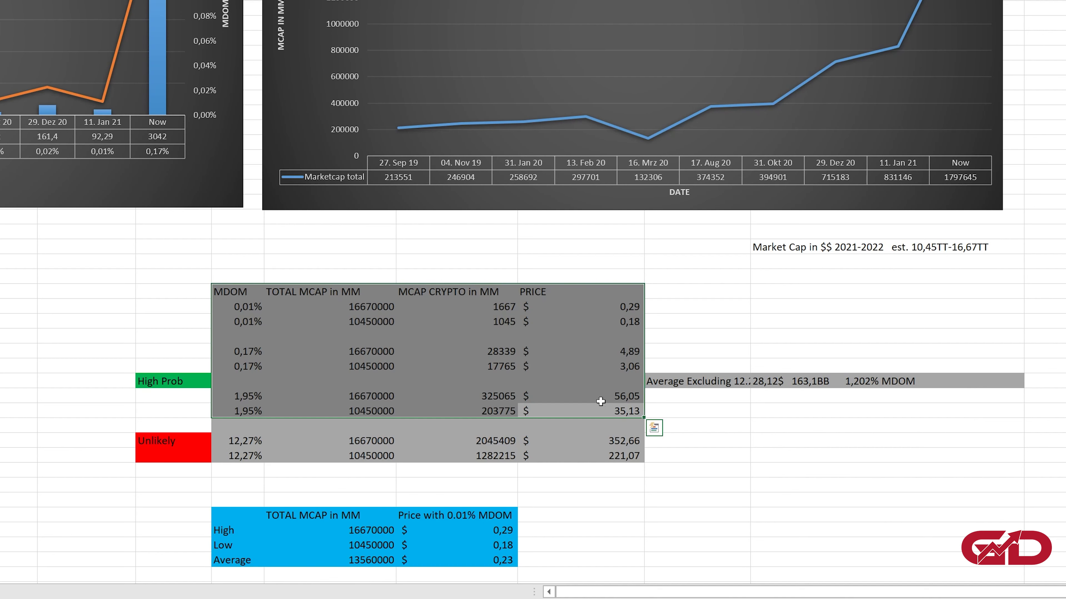
left_click(792, 382)
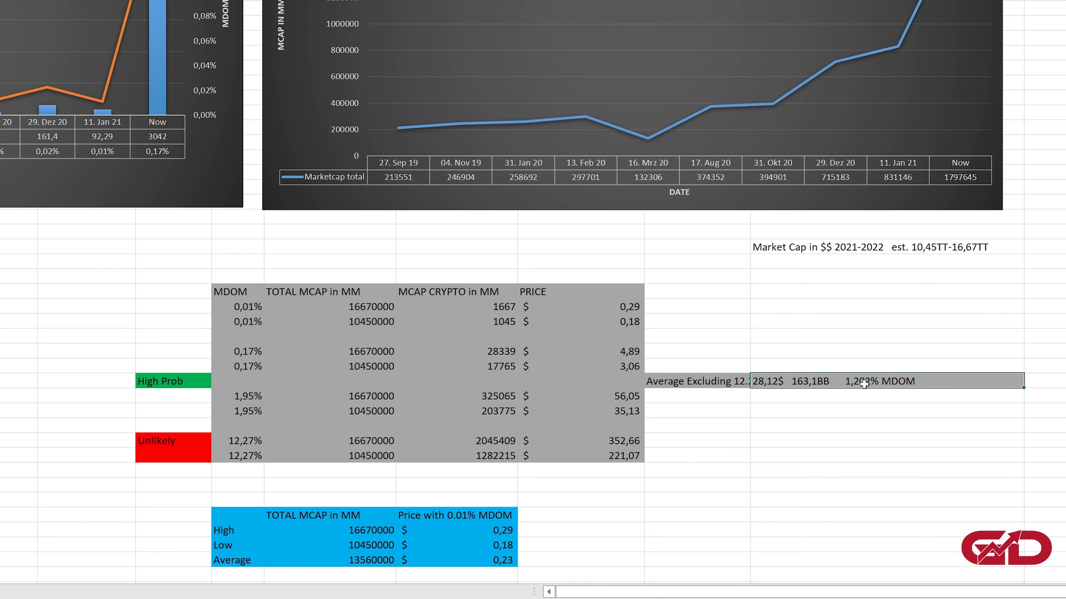
scroll(795, 393, "up", 8)
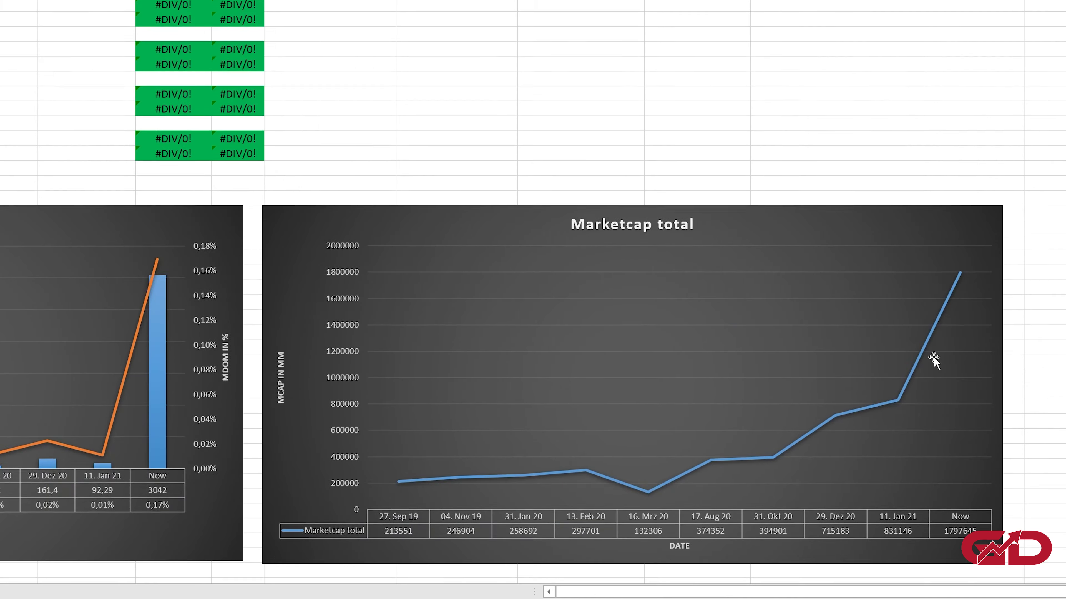
scroll(545, 462, "down", 9)
scroll(571, 386, "right", 5)
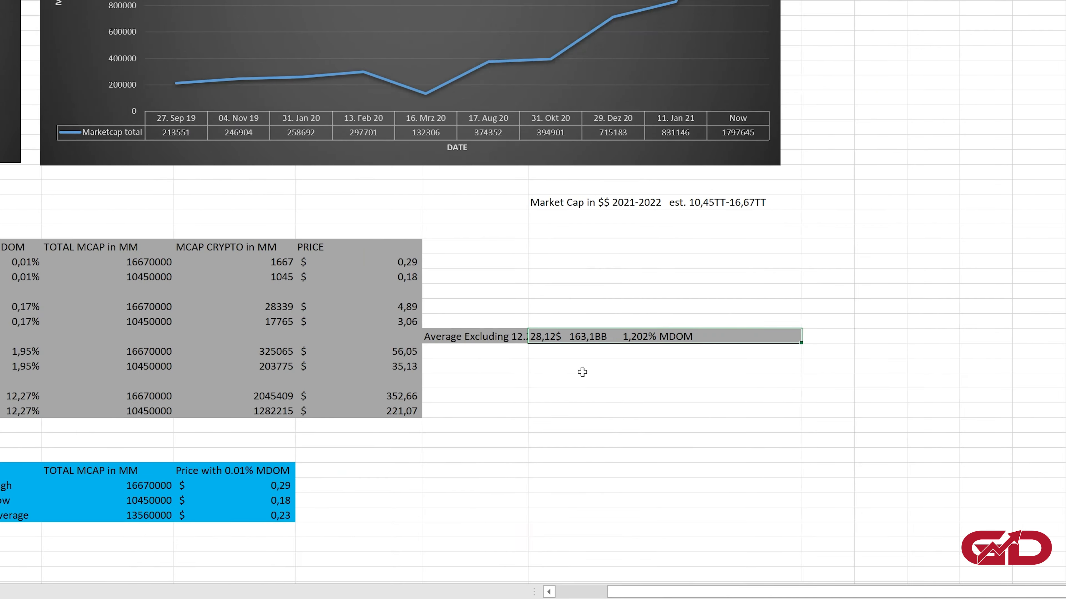
left_click_drag(330, 367, 50, 247)
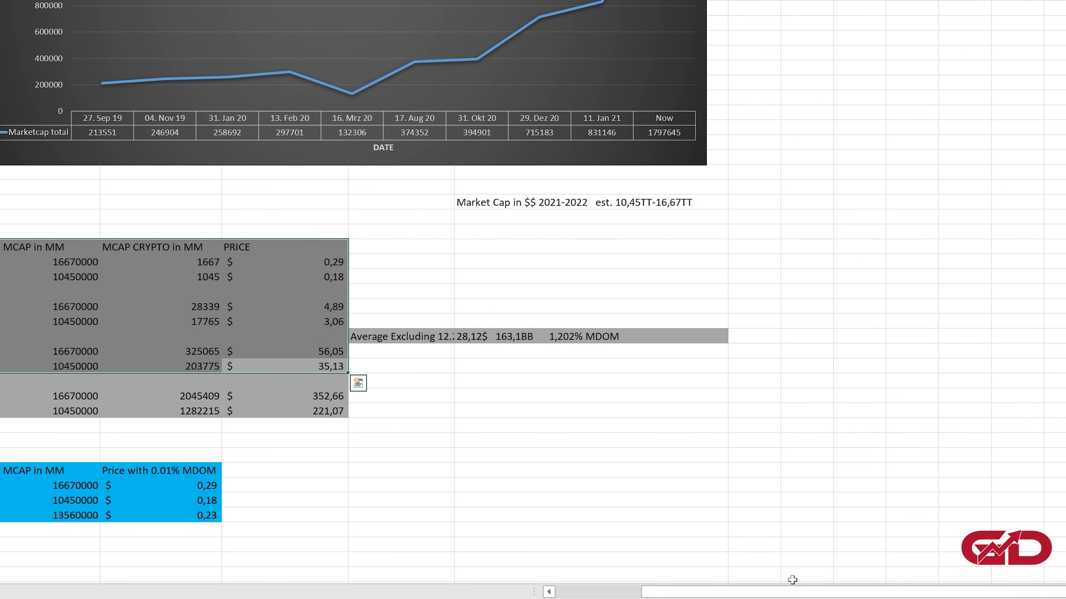
Step: Inspect the Price with 0.01% MDOM table and its High, Low and Average TOTAL MCAP in MM cells
left_click_drag(777, 594, 610, 591)
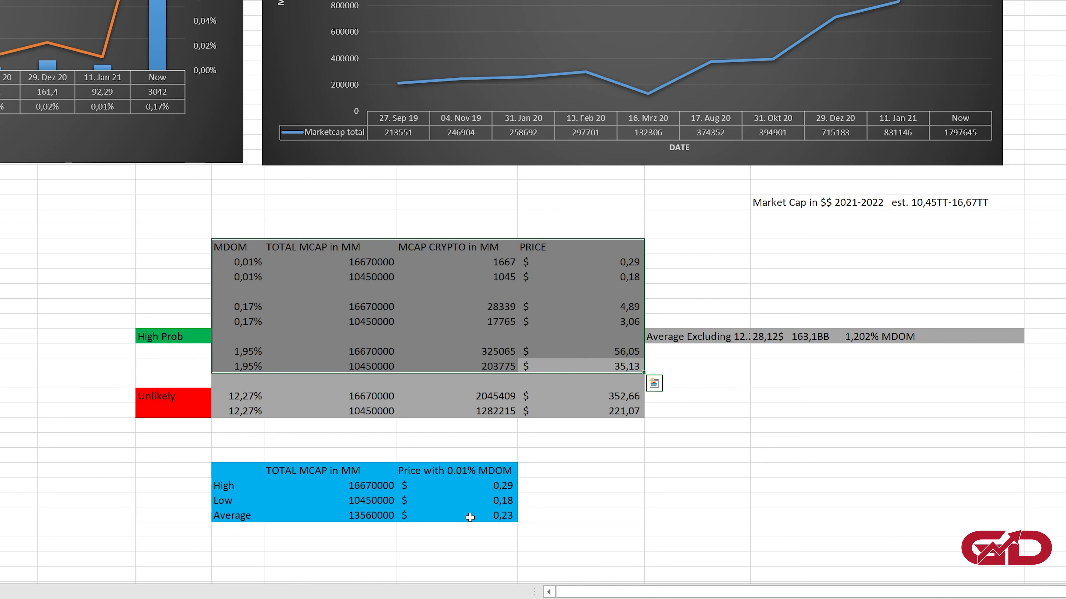
left_click_drag(487, 519, 214, 467)
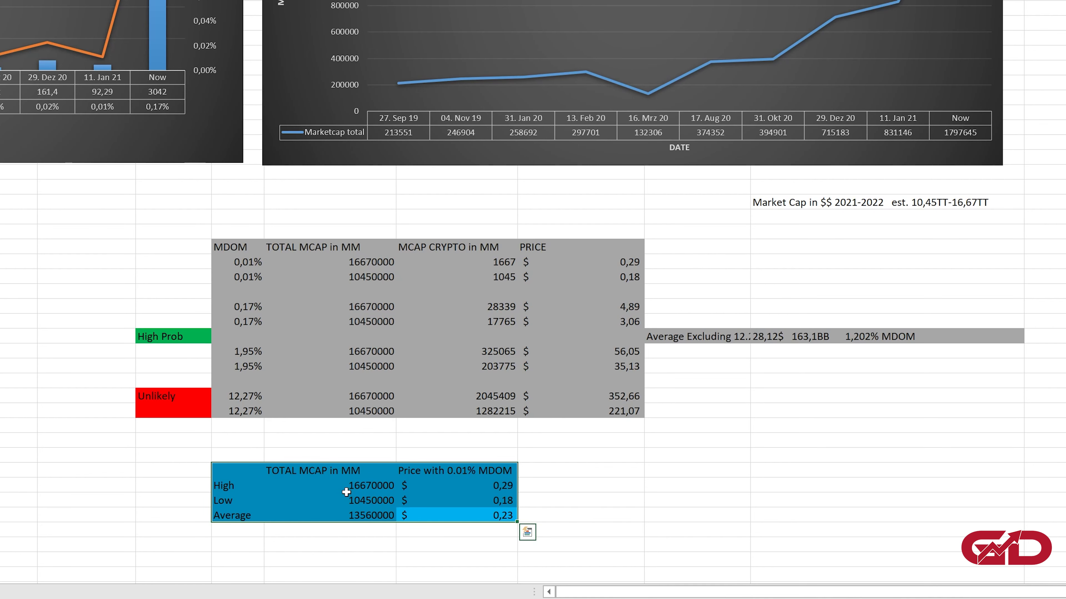
left_click(332, 488)
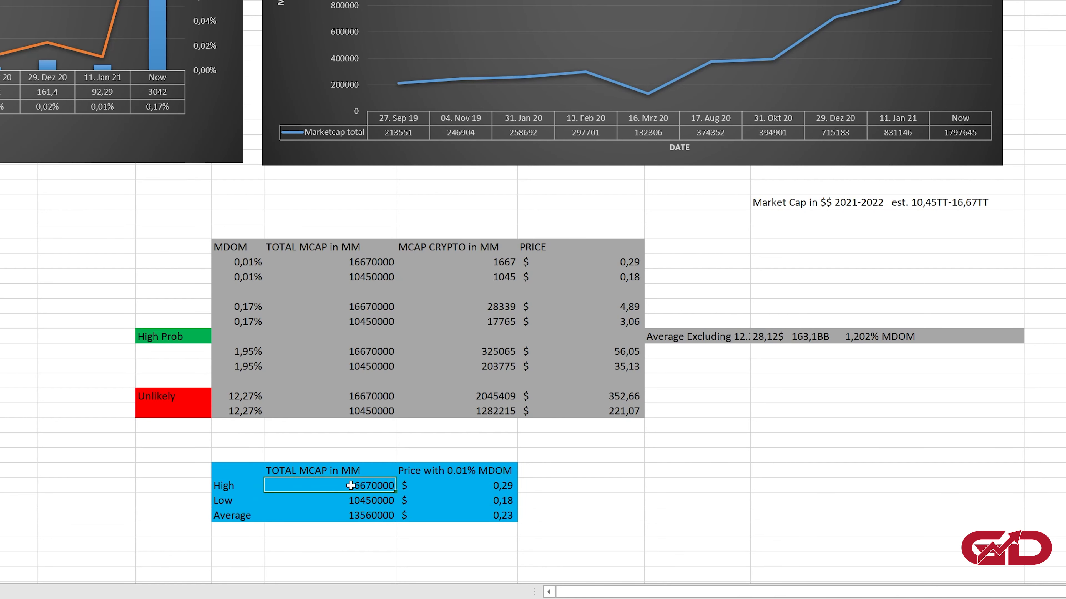
left_click(347, 504)
left_click(346, 514)
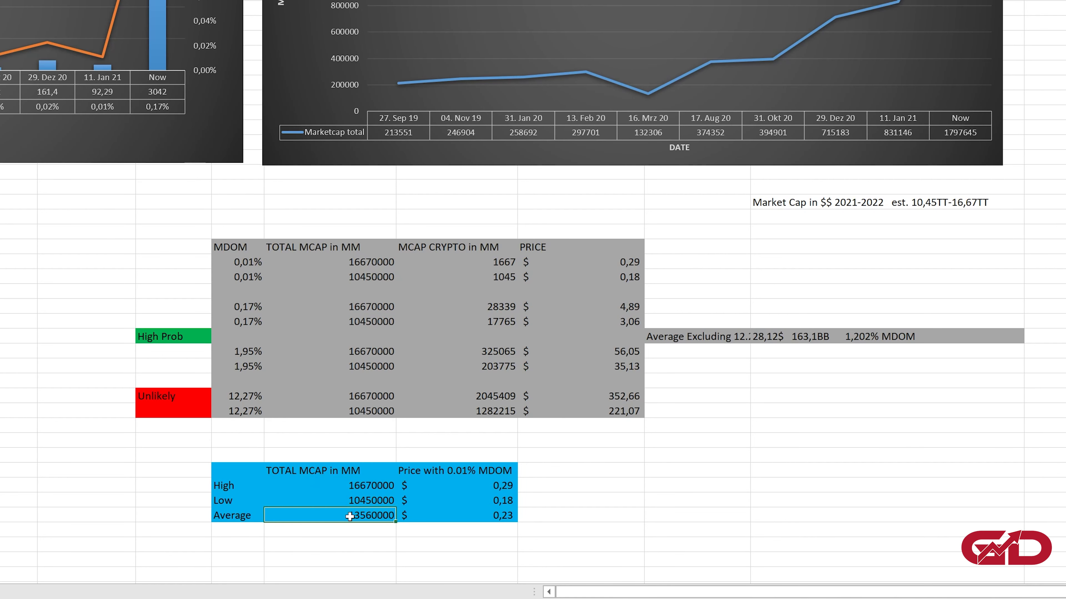
Step: Check the High, Low and Average prices in the Price with 0.01% MDOM table against the high TOTAL MCAP in MM
left_click_drag(427, 490, 435, 518)
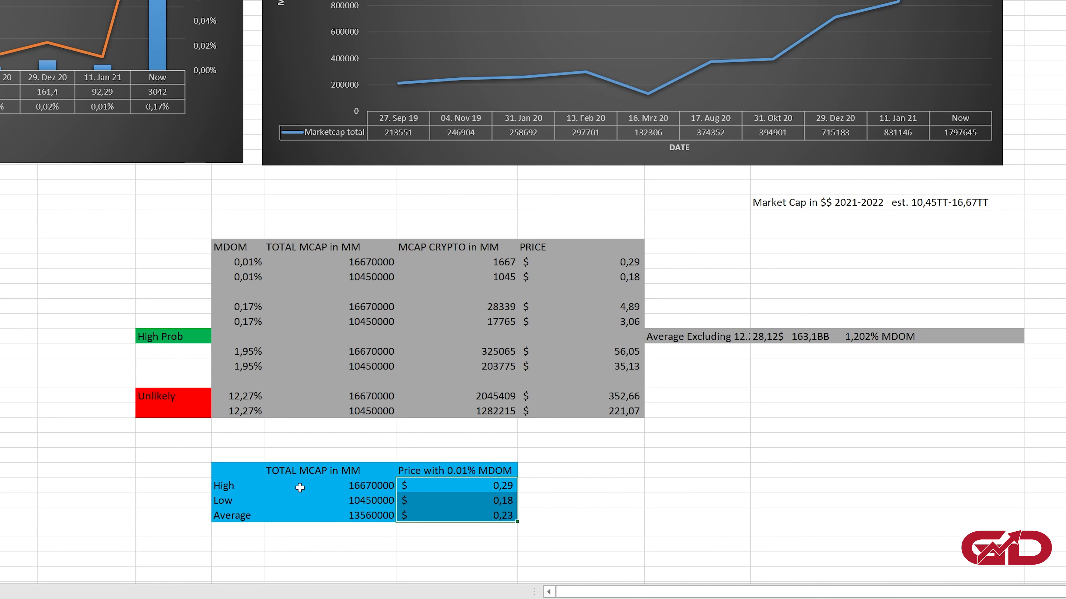
left_click(323, 488)
left_click(454, 490)
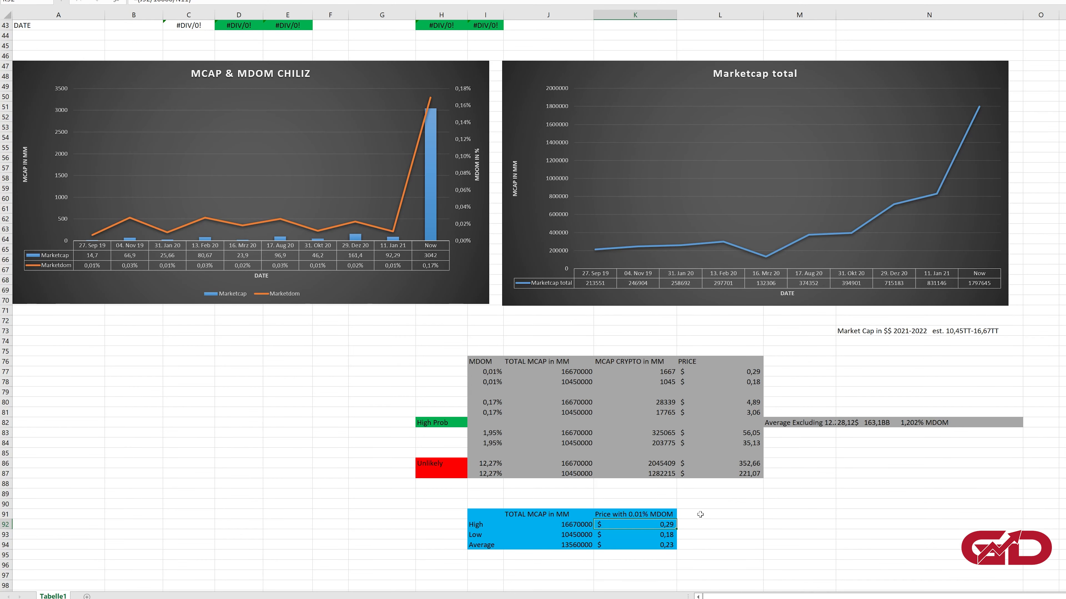
Step: Review the prediction charts for 0.01% MDOM, 0.17% MDOM and 1.95% MDOM one after another
scroll(701, 514, "down", 11)
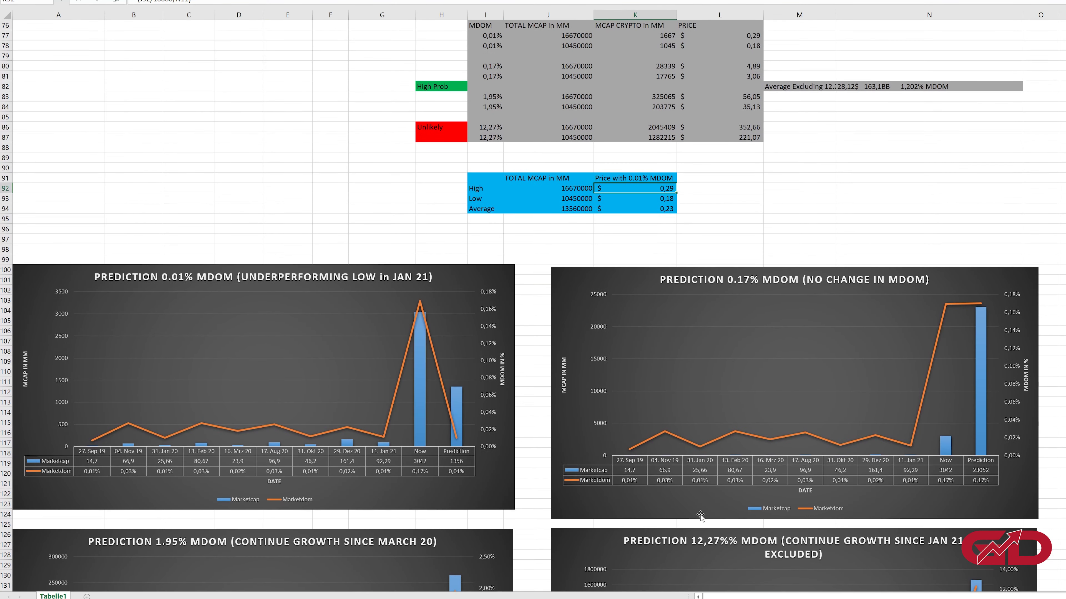
left_click(455, 278)
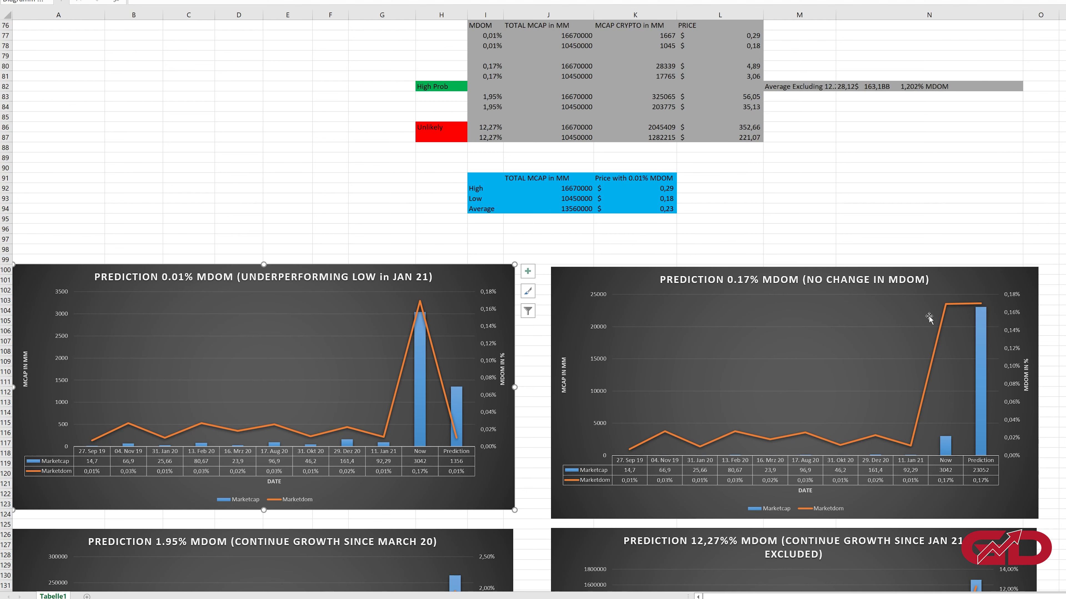
left_click(947, 280)
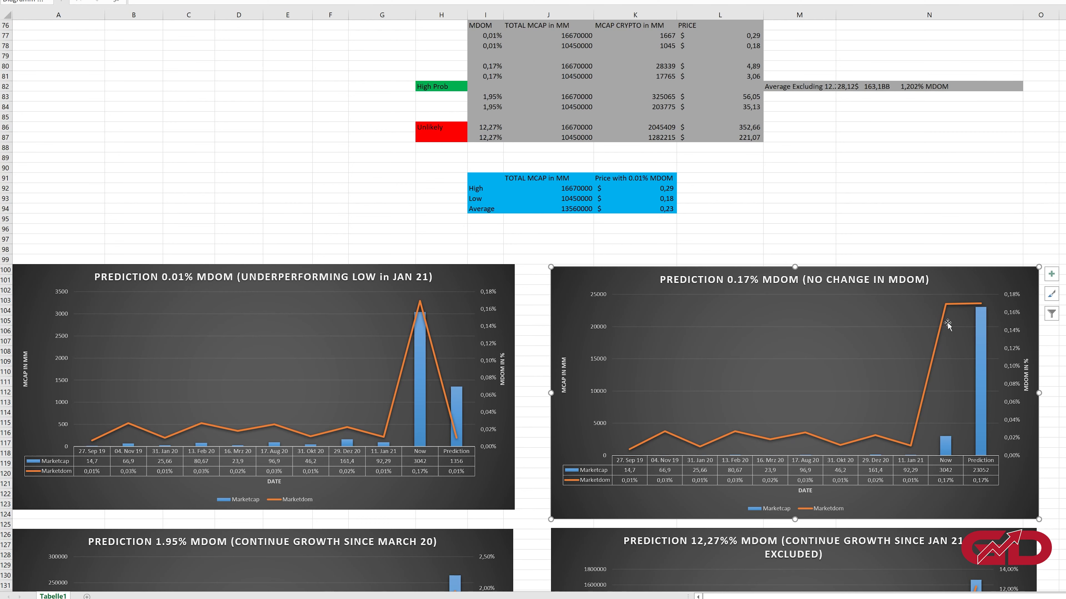
scroll(908, 379, "down", 6)
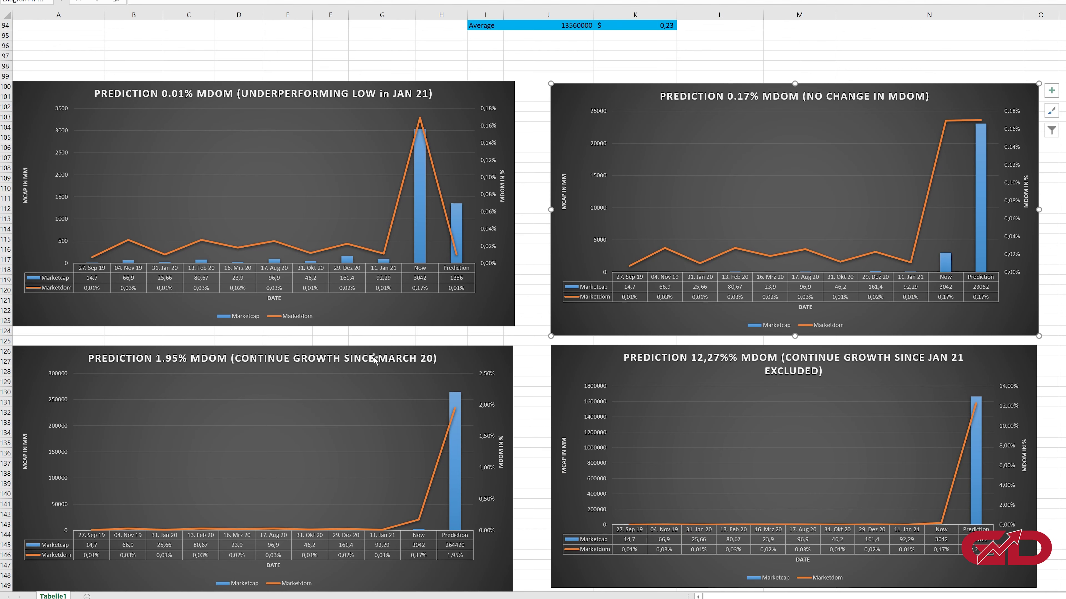
left_click(460, 363)
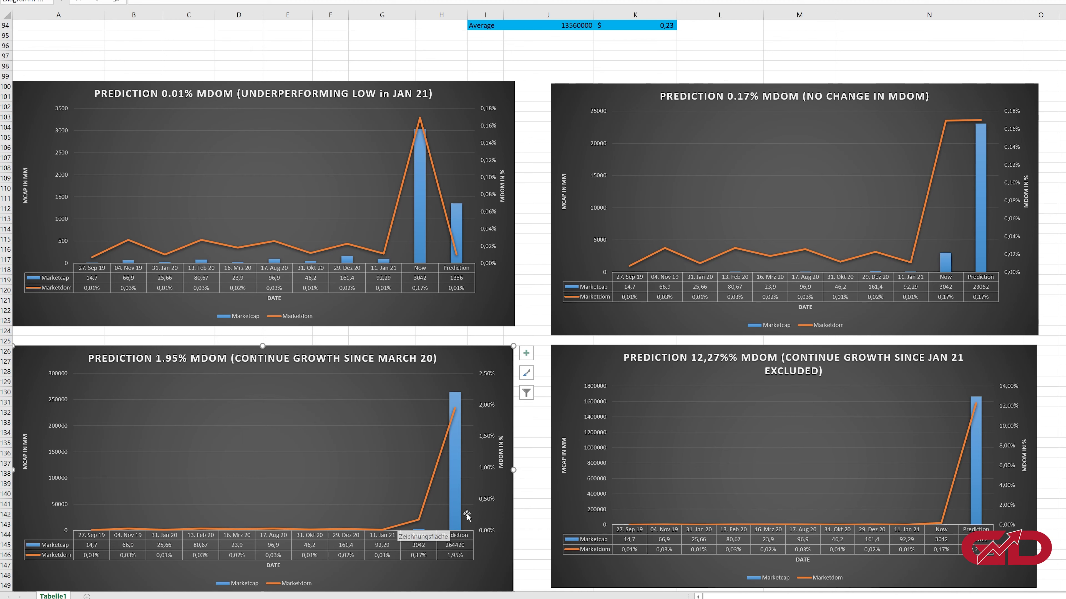
Step: Remove the duplicate percent sign from the 12,27% MDOM prediction chart's title so it begins "PREDICTION 12,27% MDOM"
left_click(960, 368)
left_click(738, 366)
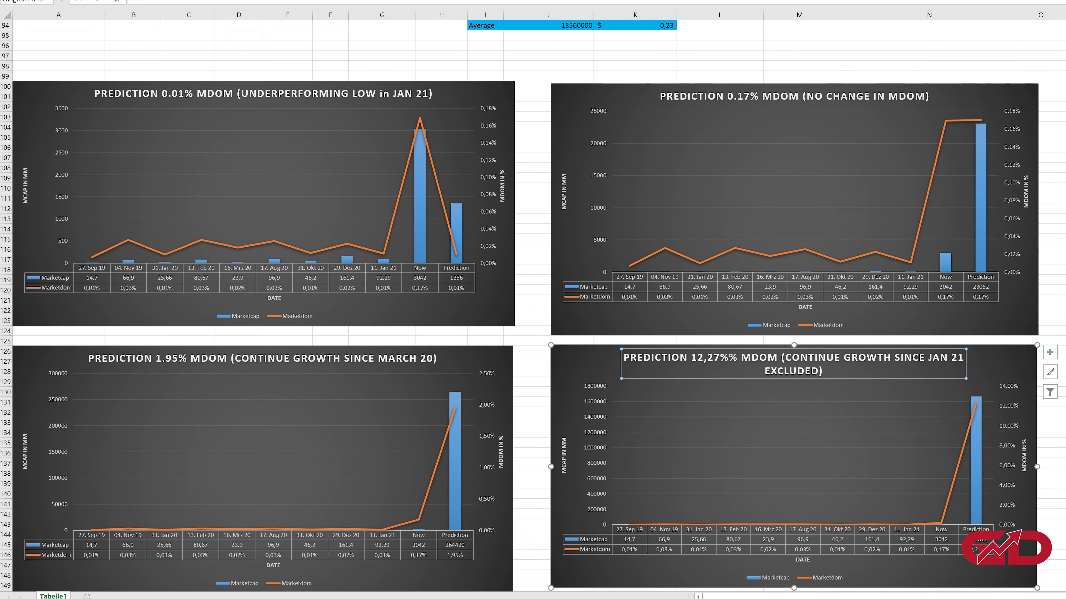
left_click(738, 366)
key("BackSpace")
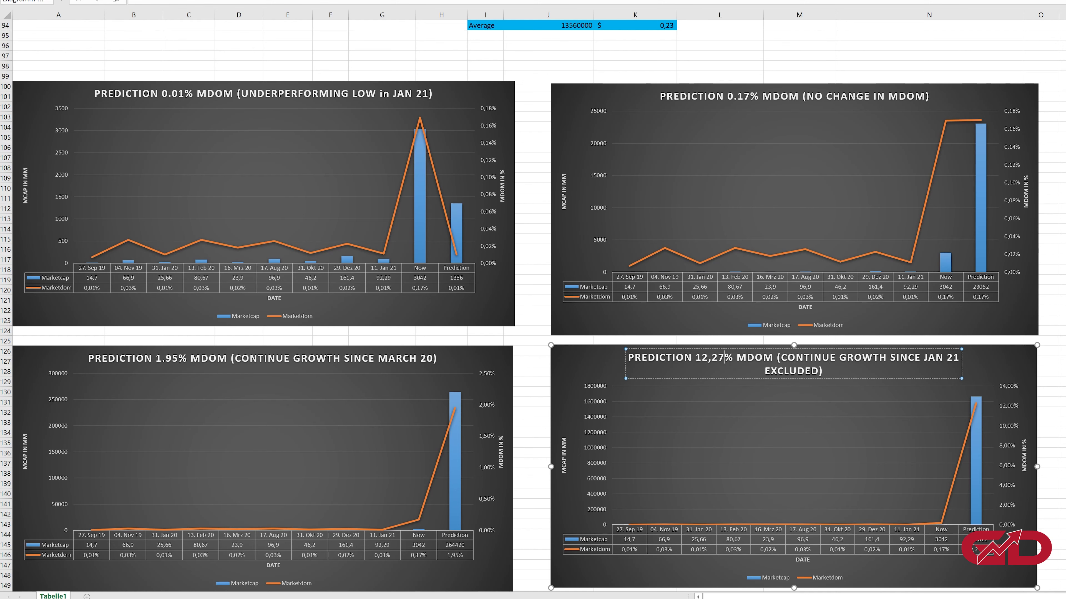
left_click(979, 360)
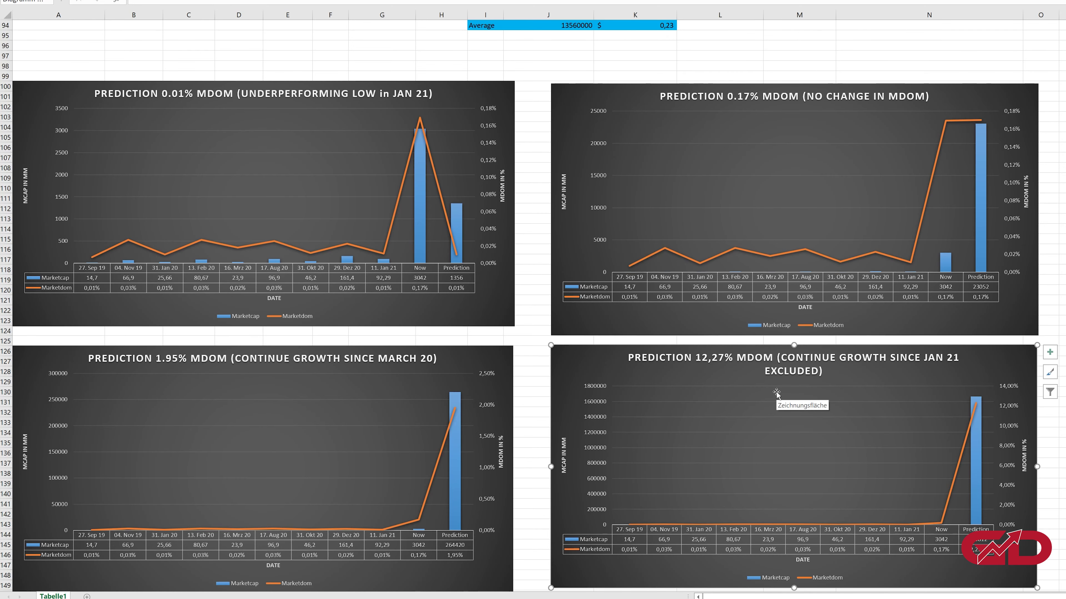
Step: Examine the PREDICTION 1.202% MDOM (TOTAL AVERAGE) chart and compare it with the average row beside the price scenario table
scroll(771, 441, "down", 13)
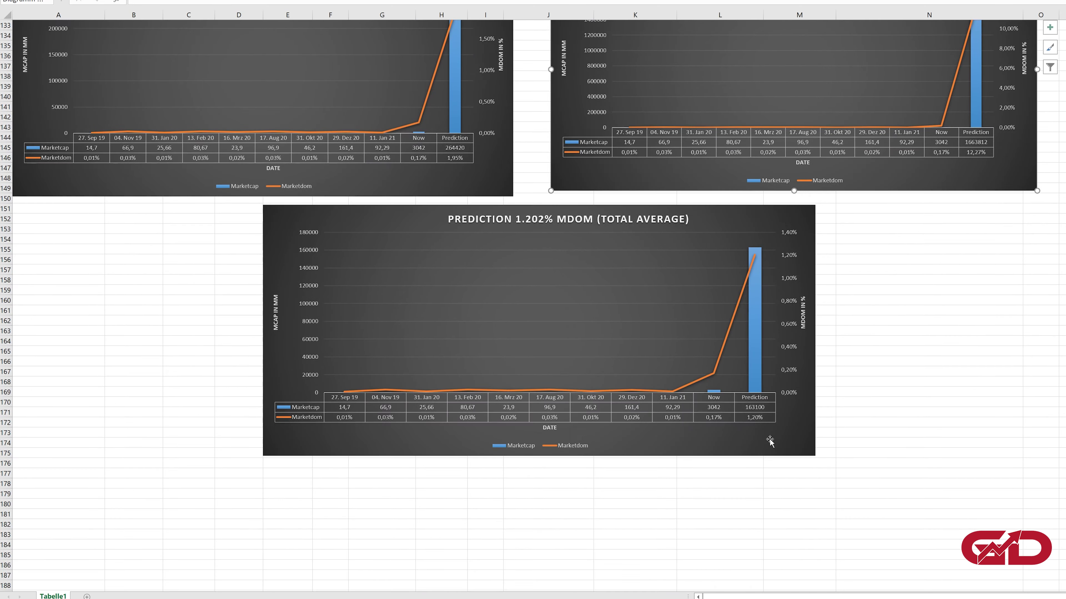
left_click(713, 219)
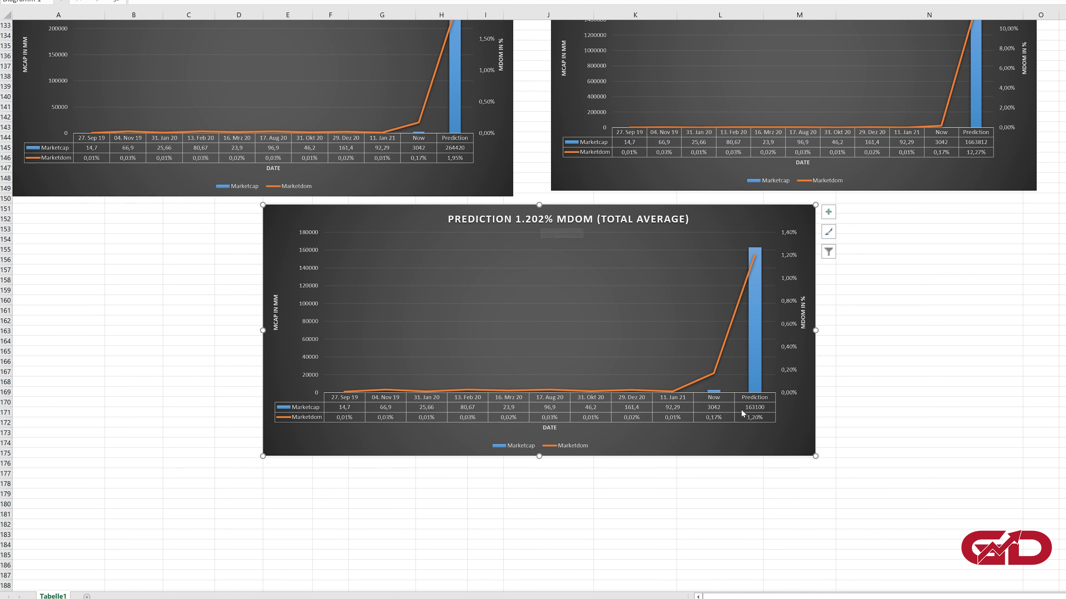
scroll(757, 402, "up", 20)
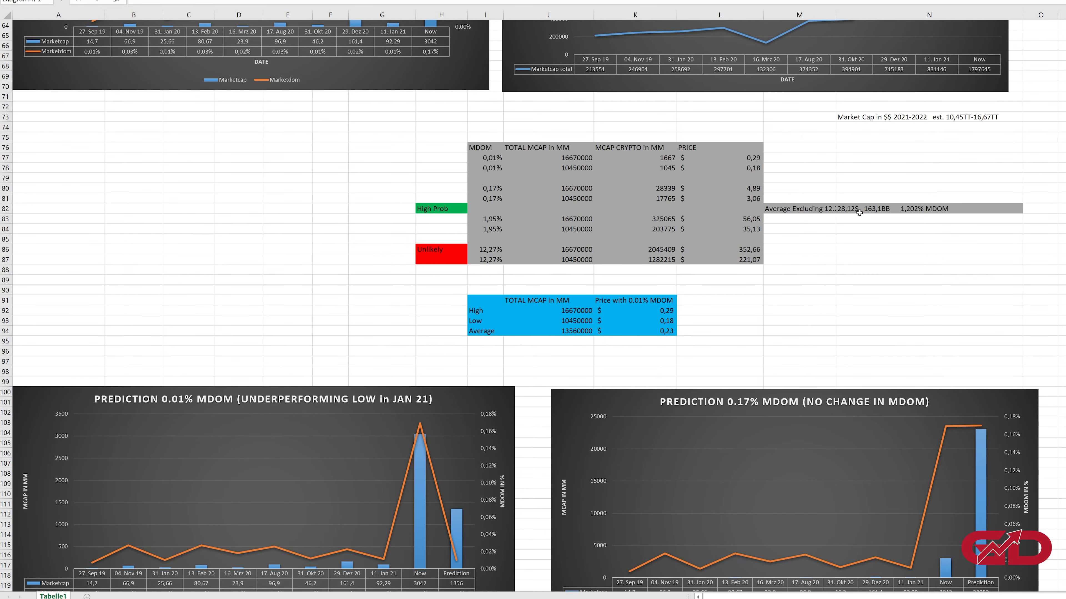
left_click(859, 212)
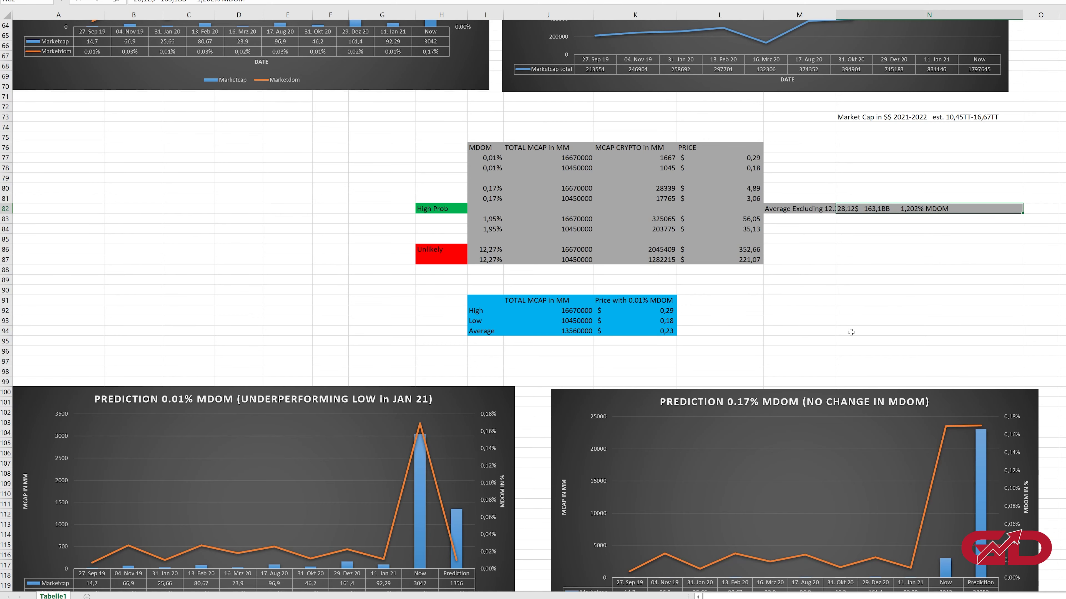
Step: Highlight the whole Price with 0.01% MDOM table, including its headings and the High, Low and Average rows
scroll(841, 358, "up", 3)
scroll(860, 374, "down", 1)
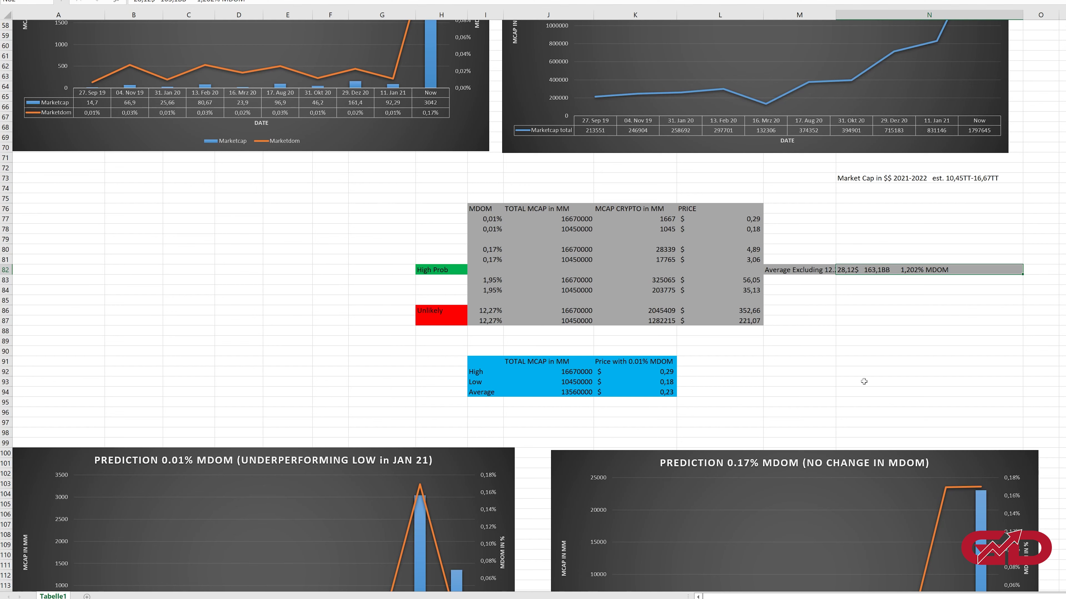
left_click_drag(661, 394, 485, 361)
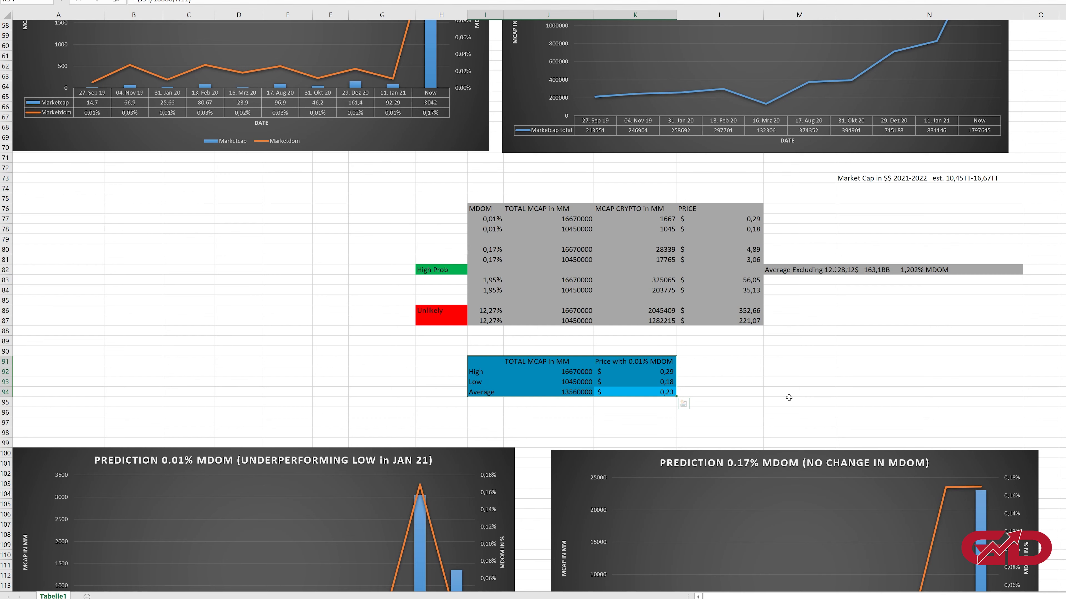